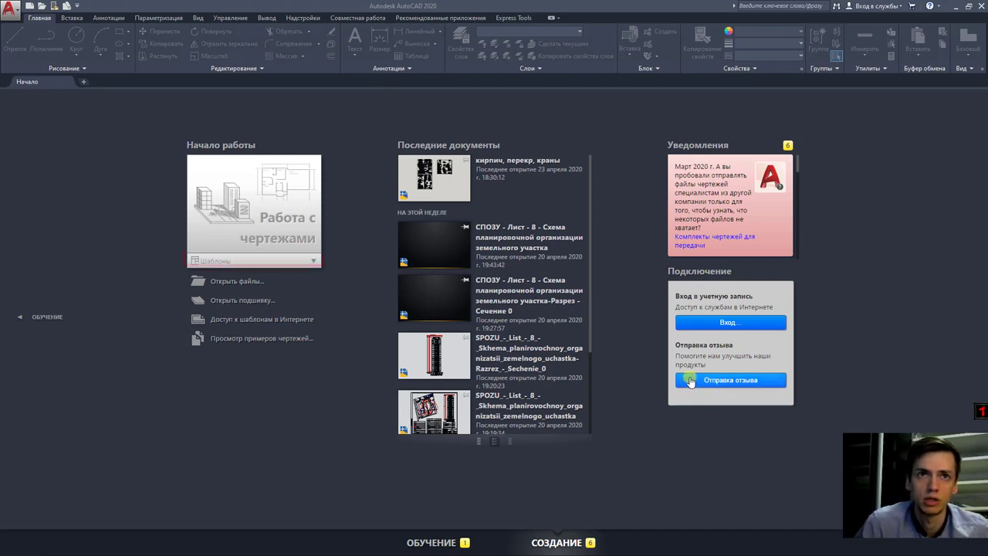
- Start a new drawing from the acadiso.dwt template and zoom the empty grid out and back in
{"action": "left_click", "coordinate": [286, 260]}
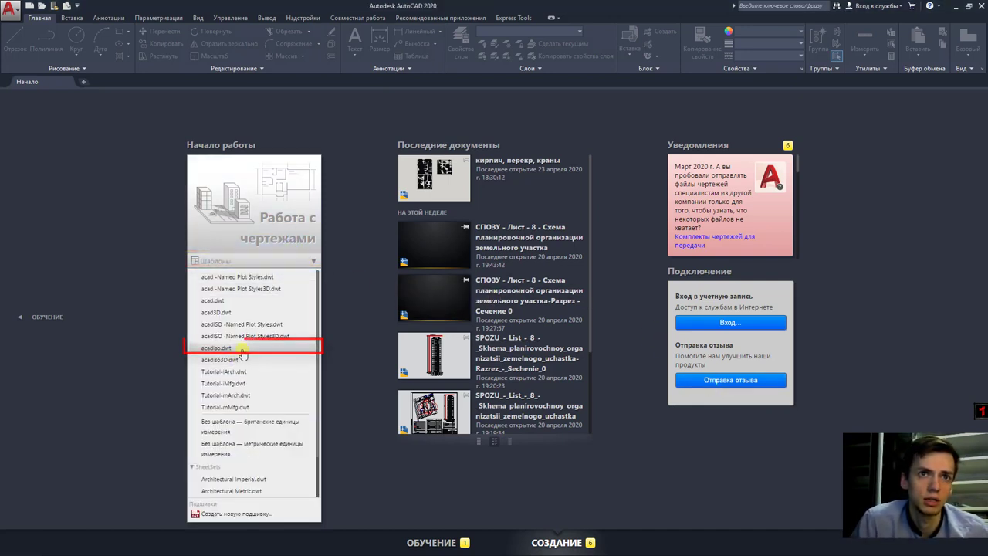
{"action": "left_click", "coordinate": [276, 212]}
{"action": "left_click", "coordinate": [277, 211]}
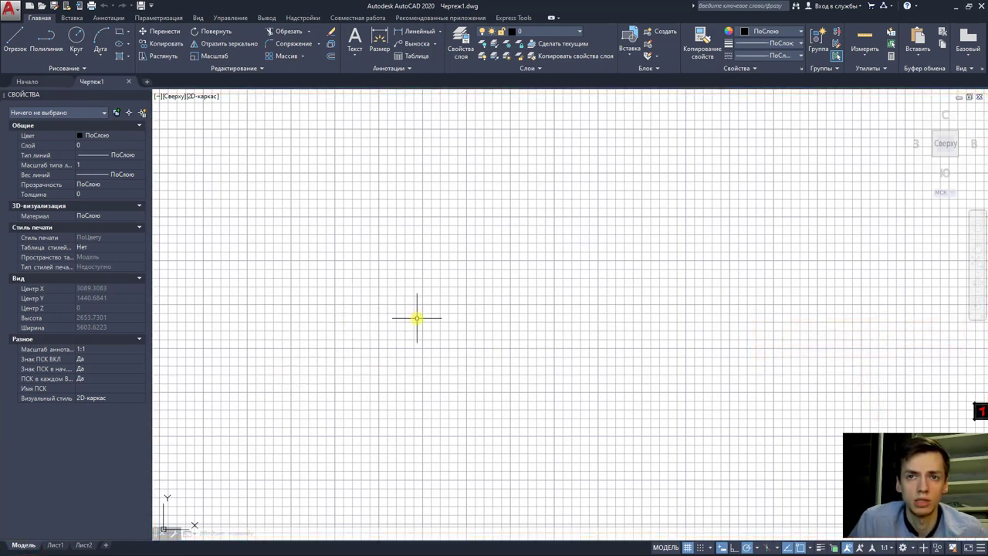
{"action": "scroll", "coordinate": [463, 324], "scroll_direction": "down", "scroll_amount": 6}
{"action": "scroll", "coordinate": [467, 325], "scroll_direction": "down", "scroll_amount": 5}
{"action": "scroll", "coordinate": [471, 325], "scroll_direction": "down", "scroll_amount": 5}
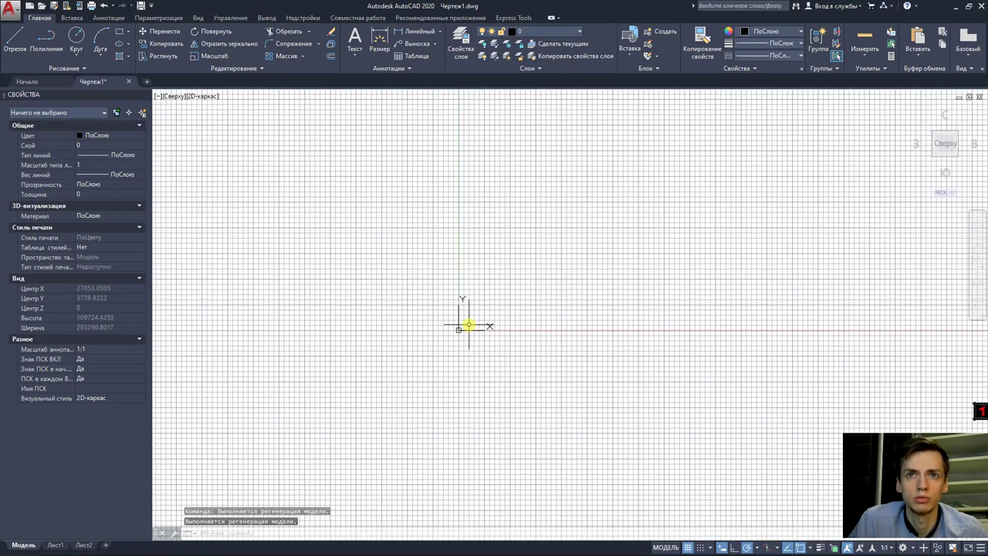
{"action": "scroll", "coordinate": [494, 321], "scroll_direction": "down", "scroll_amount": 3}
{"action": "scroll", "coordinate": [525, 310], "scroll_direction": "down", "scroll_amount": 3}
{"action": "scroll", "coordinate": [530, 311], "scroll_direction": "down", "scroll_amount": 2}
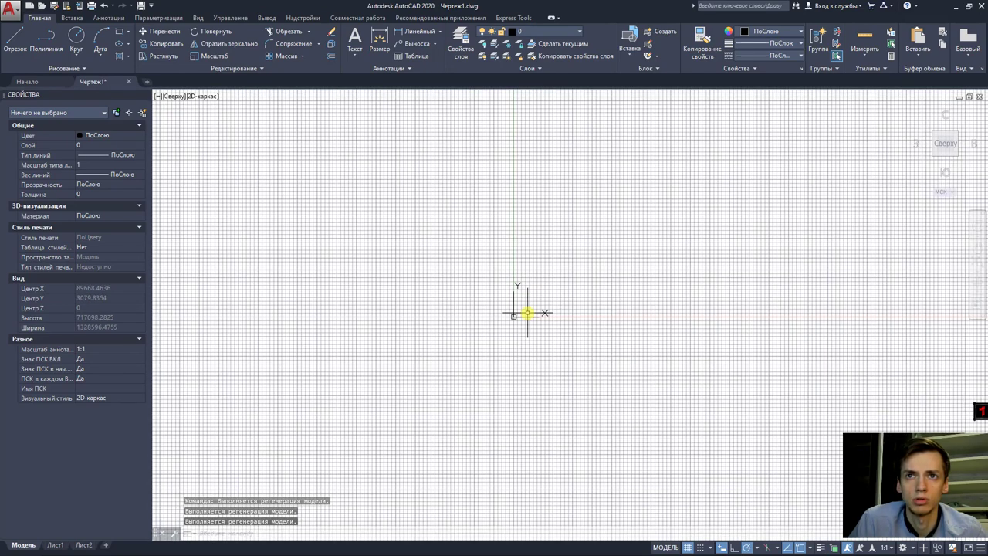
{"action": "scroll", "coordinate": [525, 313], "scroll_direction": "down", "scroll_amount": 2}
{"action": "scroll", "coordinate": [524, 316], "scroll_direction": "up", "scroll_amount": 1}
{"action": "scroll", "coordinate": [512, 329], "scroll_direction": "up", "scroll_amount": 1}
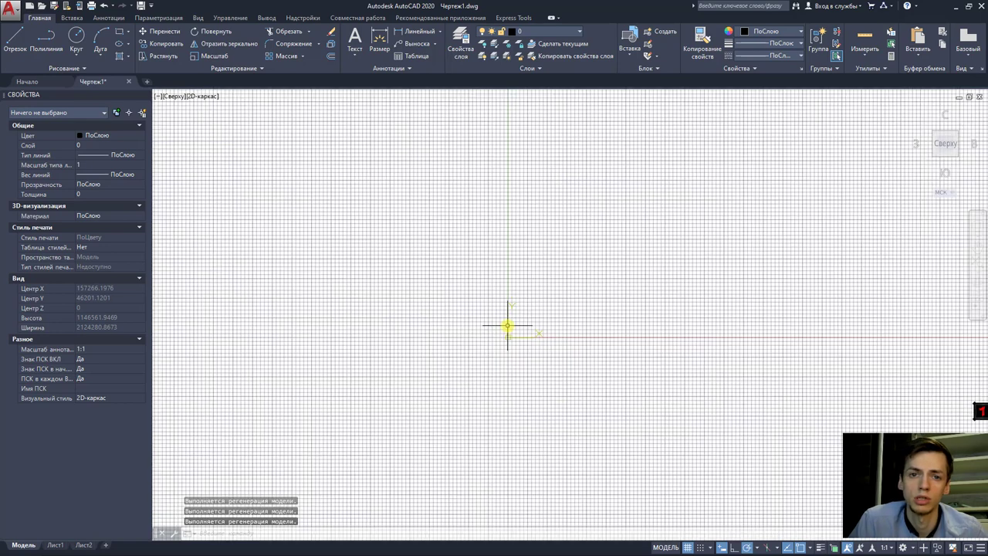
{"action": "scroll", "coordinate": [507, 320], "scroll_direction": "up", "scroll_amount": 2}
{"action": "scroll", "coordinate": [479, 318], "scroll_direction": "up", "scroll_amount": 2}
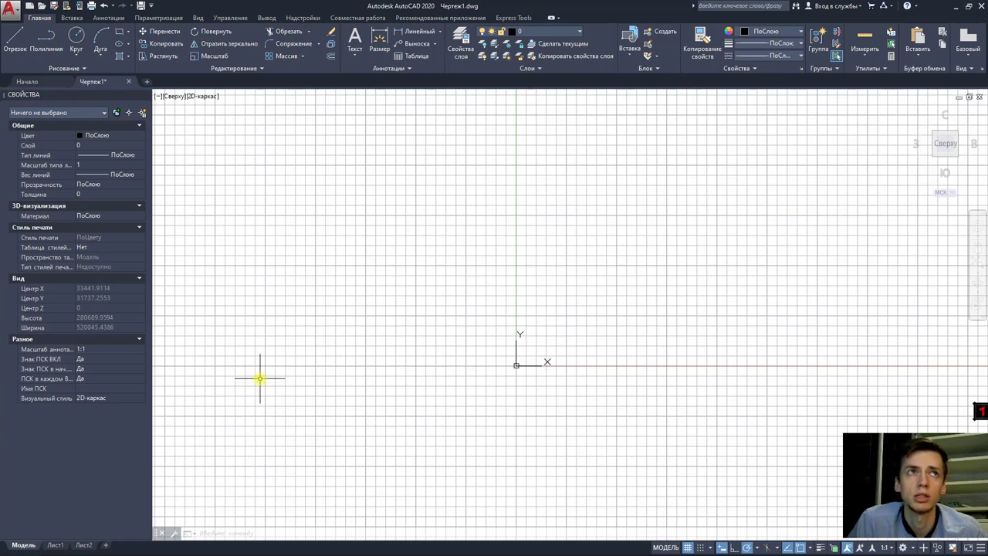
{"action": "left_click", "coordinate": [15, 19]}
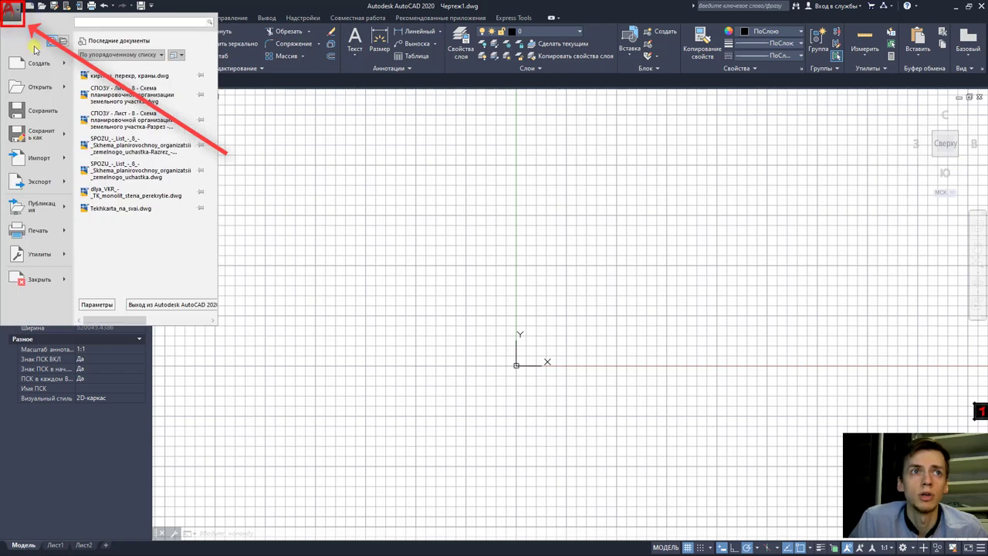
{"action": "left_click", "coordinate": [96, 304]}
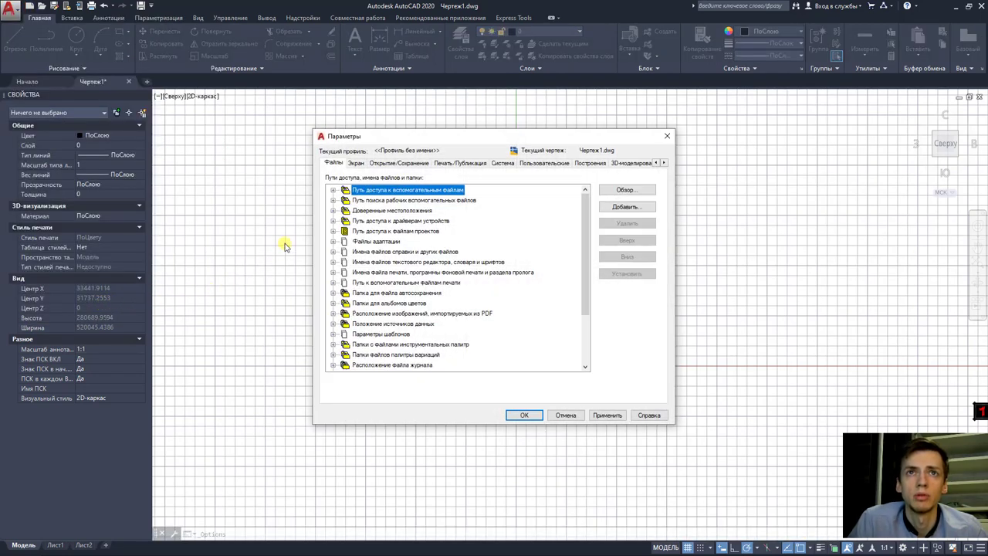
{"action": "left_click", "coordinate": [356, 164]}
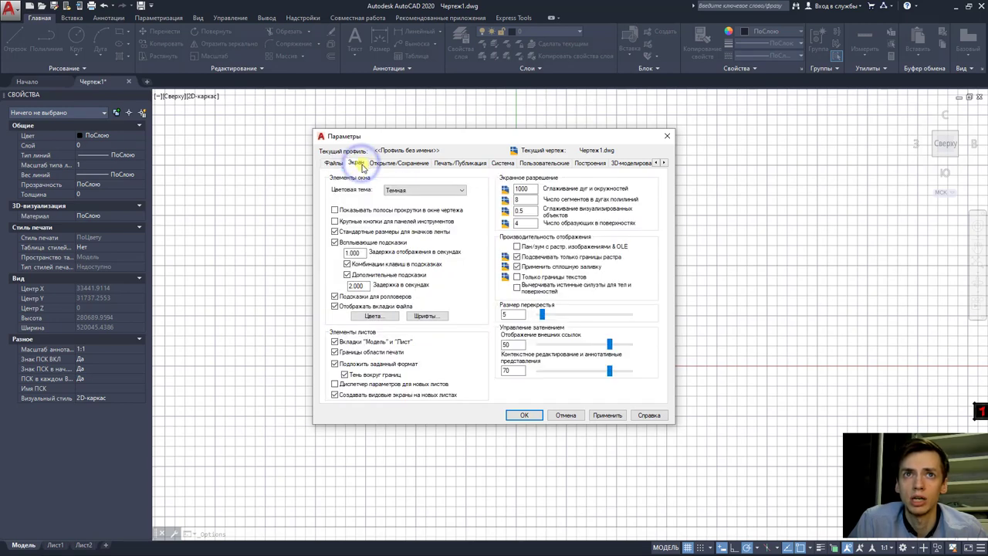
{"action": "left_click", "coordinate": [375, 317]}
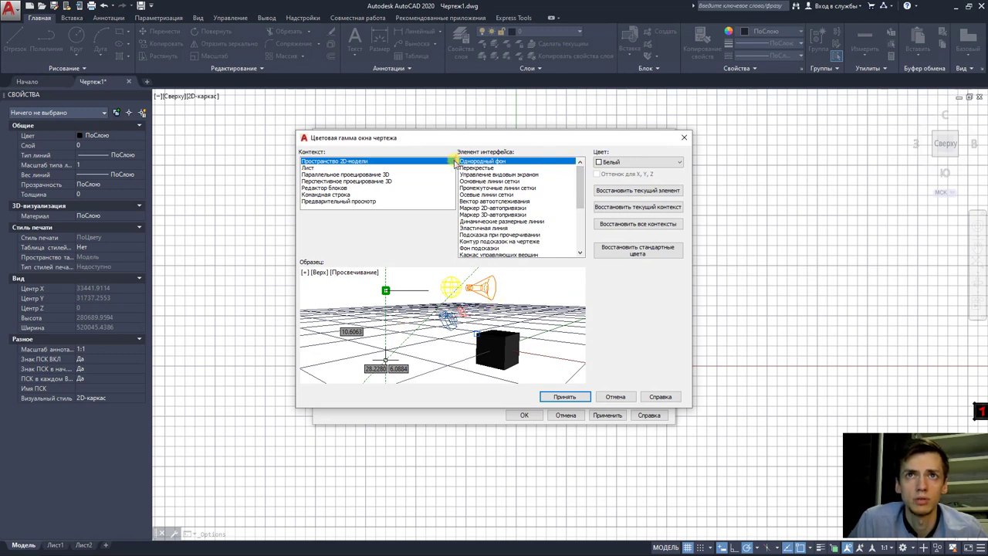
{"action": "left_click", "coordinate": [626, 163]}
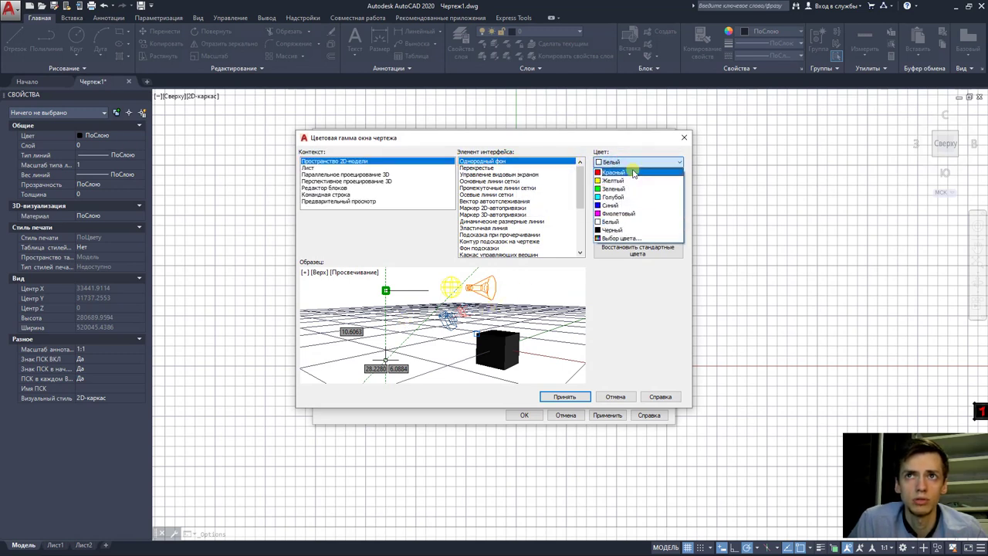
{"action": "left_click", "coordinate": [621, 214]}
{"action": "left_click", "coordinate": [564, 396]}
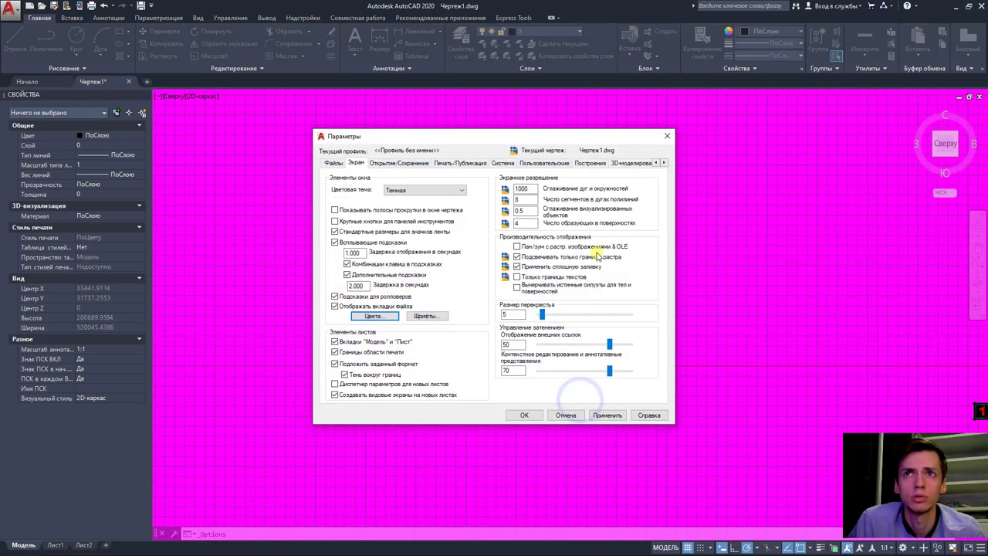
{"action": "left_click", "coordinate": [374, 316]}
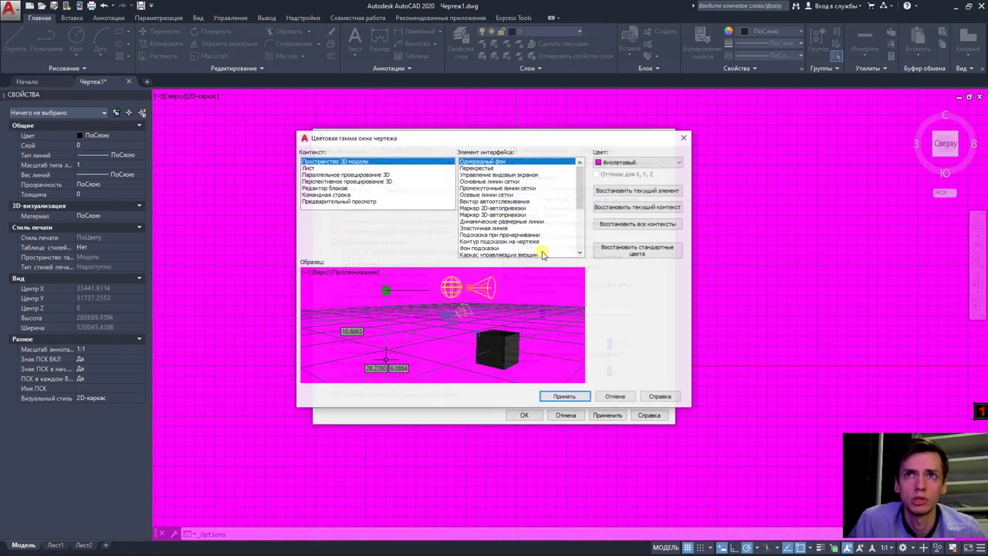
{"action": "left_click", "coordinate": [623, 164]}
{"action": "left_click", "coordinate": [627, 224]}
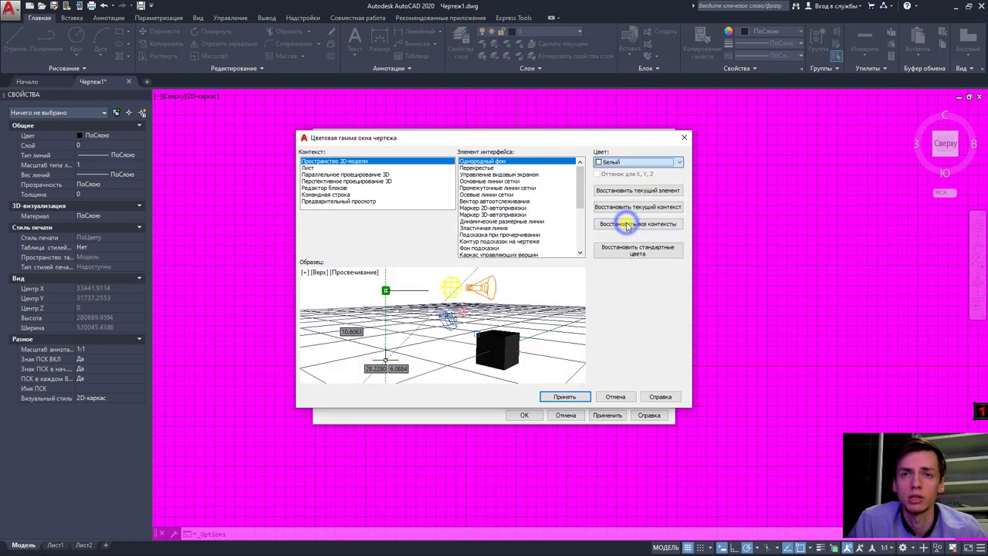
{"action": "left_click", "coordinate": [564, 396]}
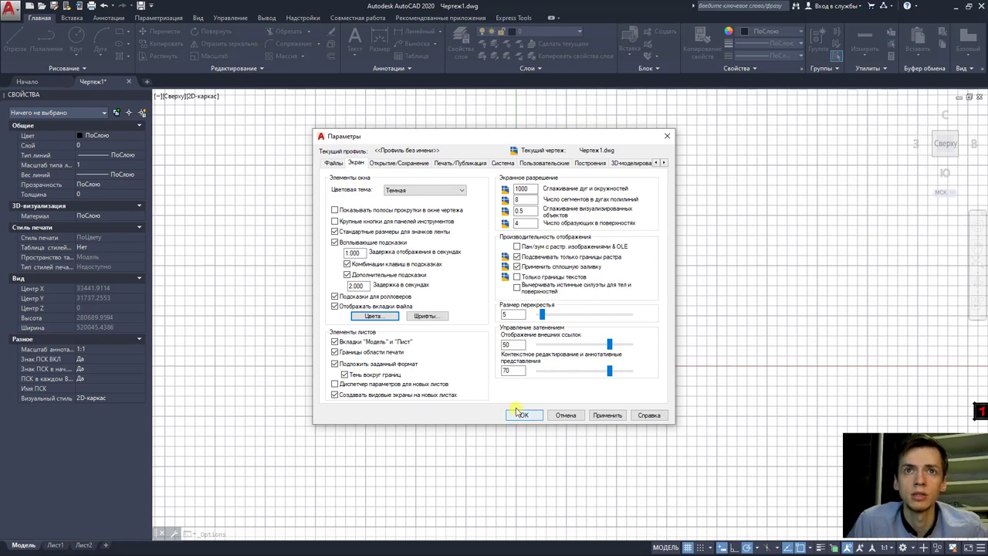
{"action": "left_click", "coordinate": [524, 416]}
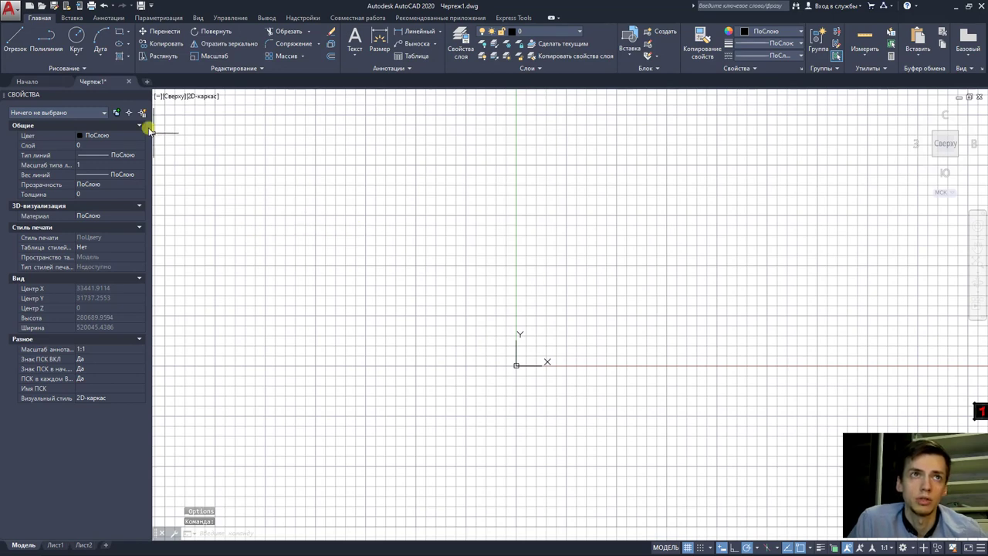
- Close the docked Properties palette to widen the drawing area
{"action": "left_click", "coordinate": [142, 95]}
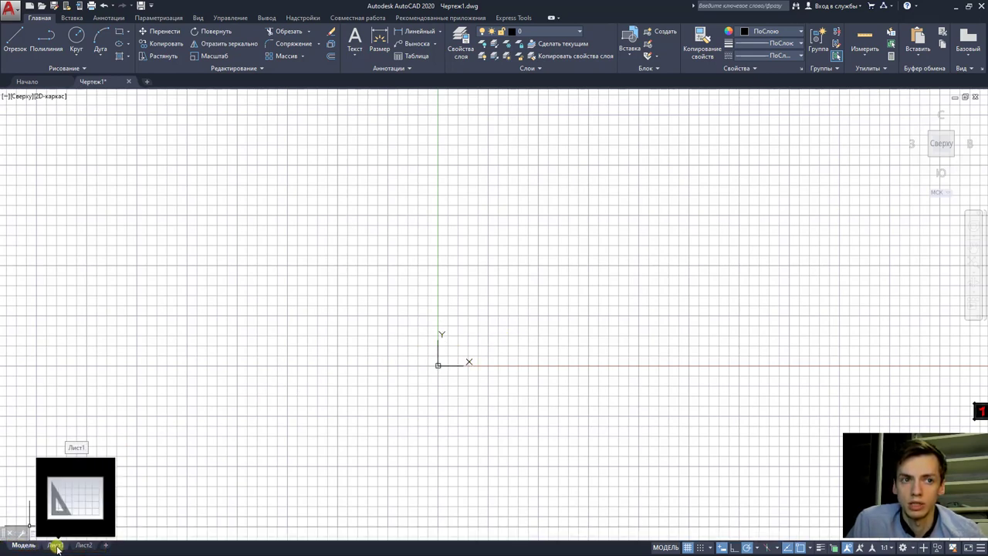
- View the Лист1 layout, add layouts Лист3 and Лист4, and return to the Модель tab
{"action": "left_click", "coordinate": [56, 546]}
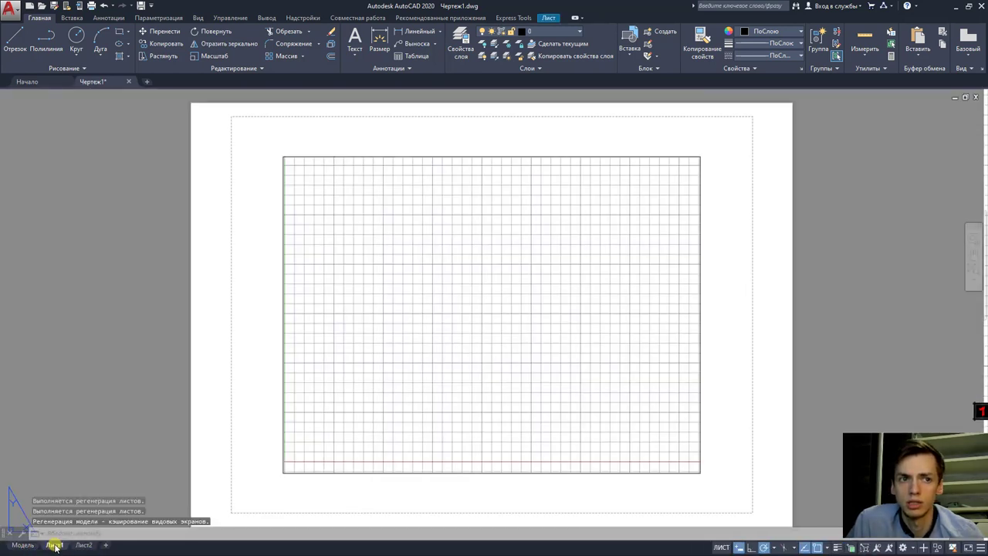
{"action": "left_click", "coordinate": [106, 546]}
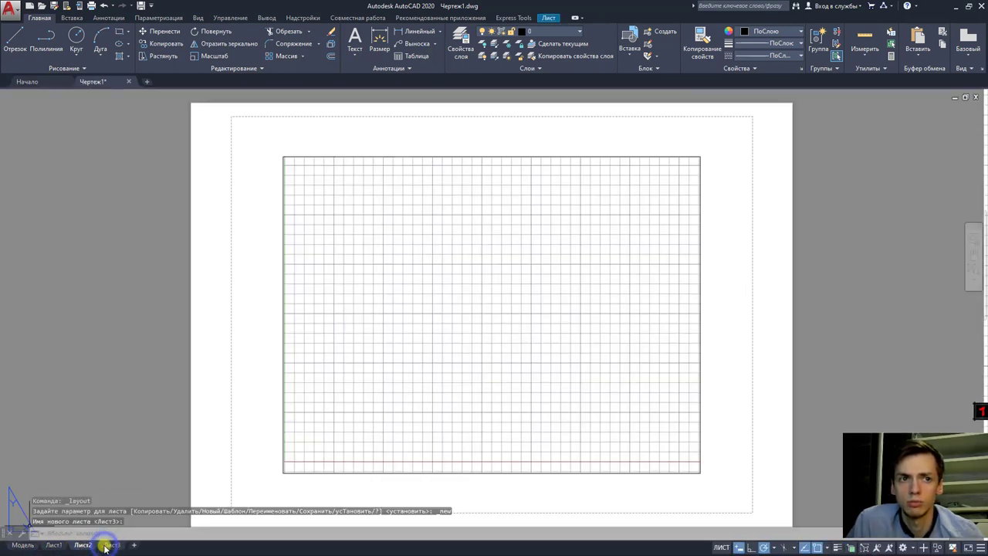
{"action": "left_click", "coordinate": [132, 545]}
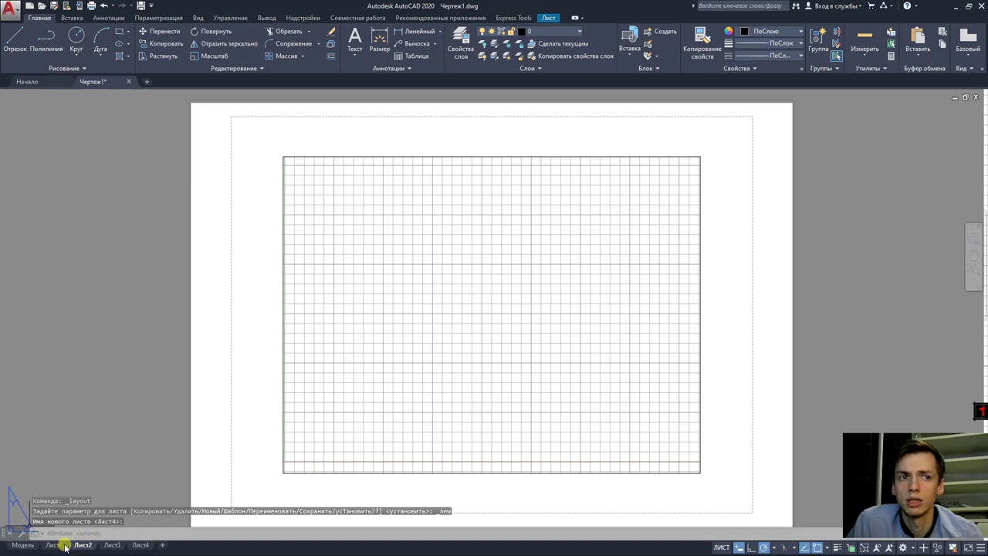
{"action": "left_click", "coordinate": [23, 545]}
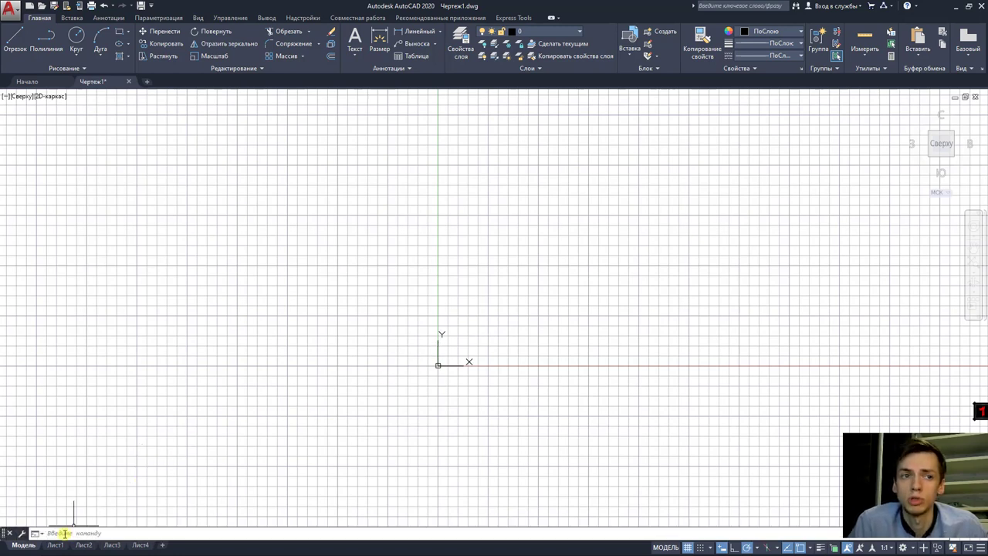
{"action": "left_click", "coordinate": [53, 545]}
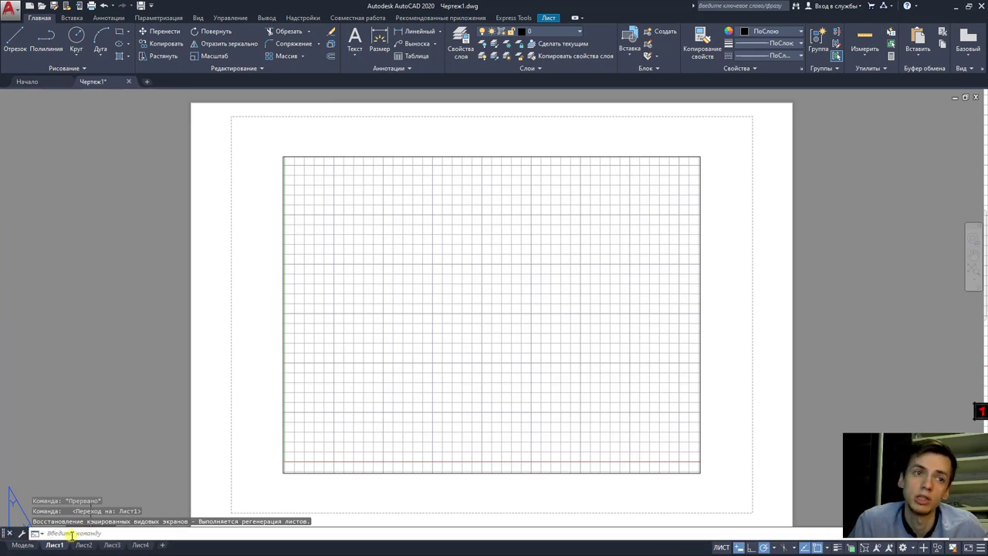
{"action": "left_click", "coordinate": [30, 546]}
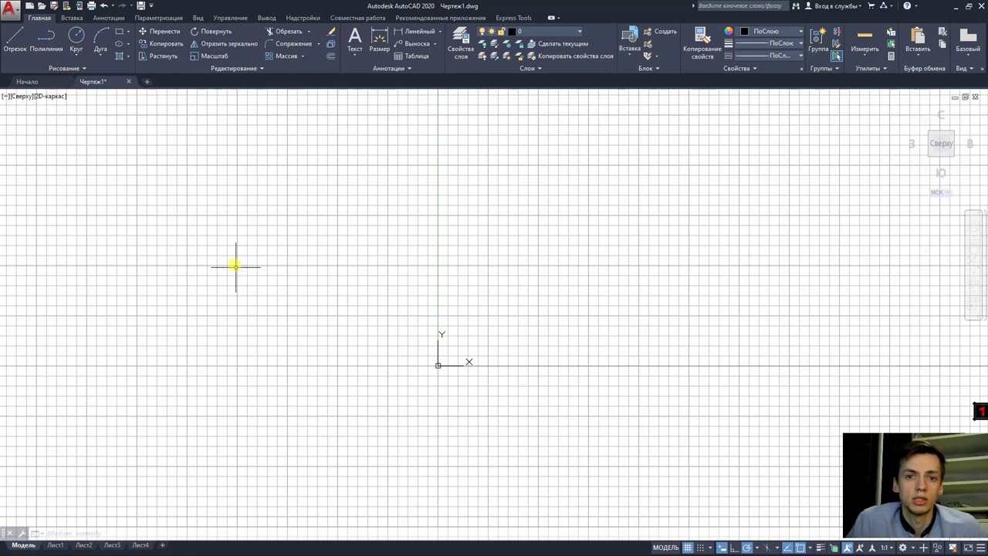
- Toggle grid and snap to see their effect, leave both on, and enable polar tracking
{"action": "left_click", "coordinate": [95, 83]}
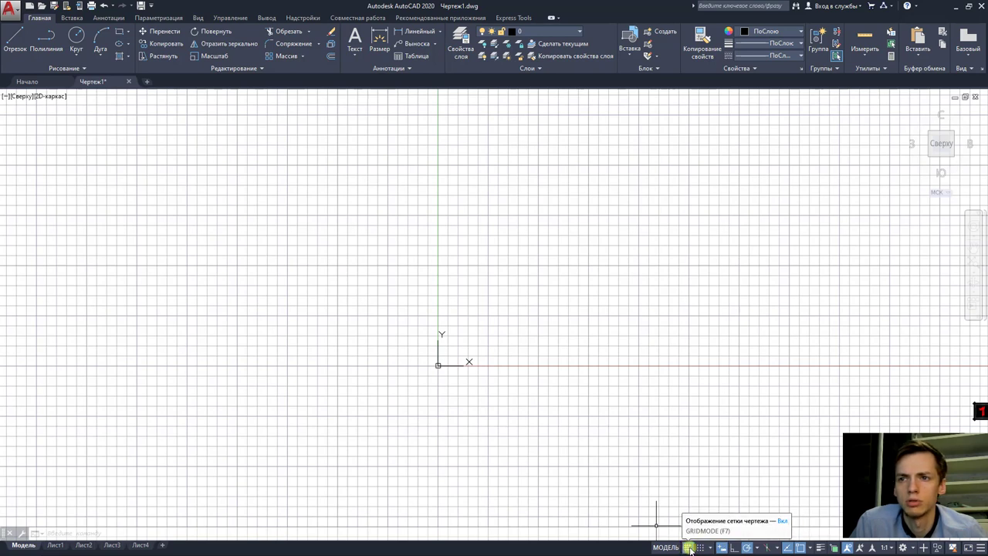
{"action": "left_click", "coordinate": [686, 548]}
{"action": "left_click", "coordinate": [688, 548]}
{"action": "left_click", "coordinate": [689, 547]}
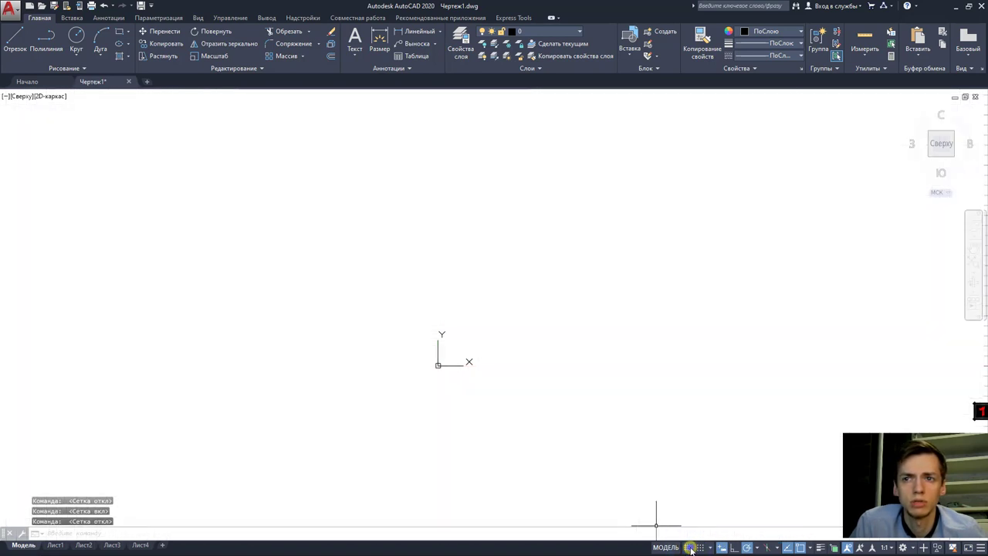
{"action": "left_click", "coordinate": [689, 548]}
{"action": "left_click", "coordinate": [701, 547]}
{"action": "left_click", "coordinate": [702, 547]}
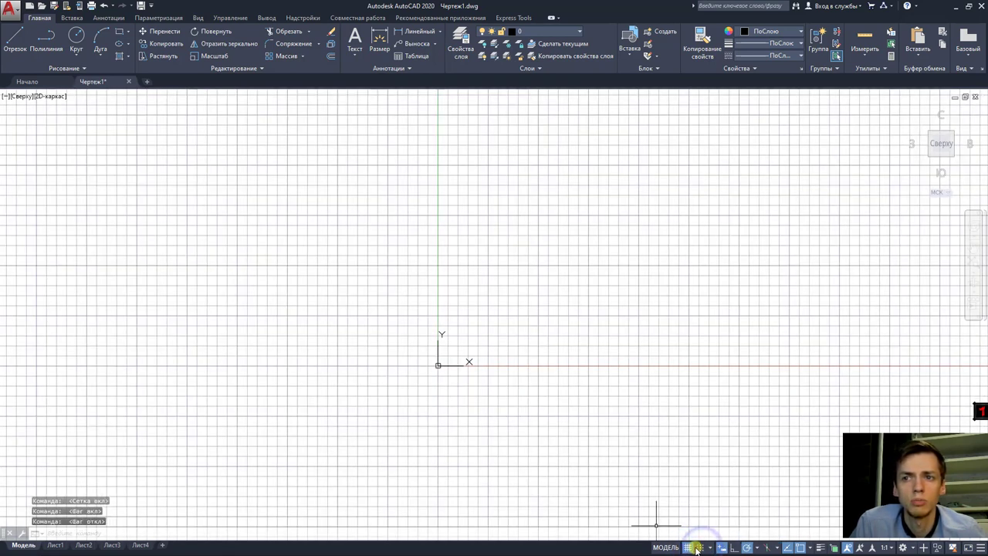
{"action": "left_click", "coordinate": [691, 547]}
{"action": "left_click", "coordinate": [693, 548]}
{"action": "left_click", "coordinate": [700, 547]}
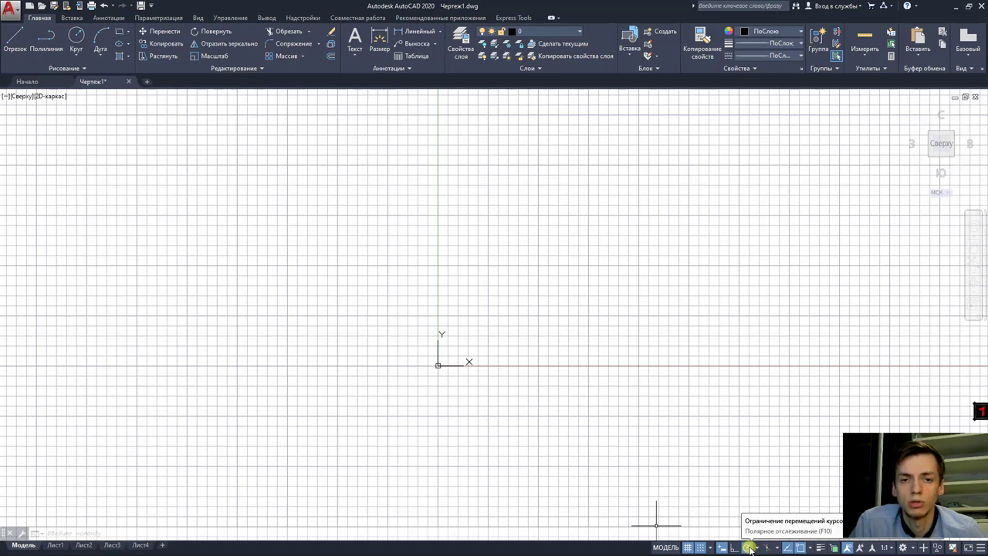
{"action": "left_click", "coordinate": [749, 548]}
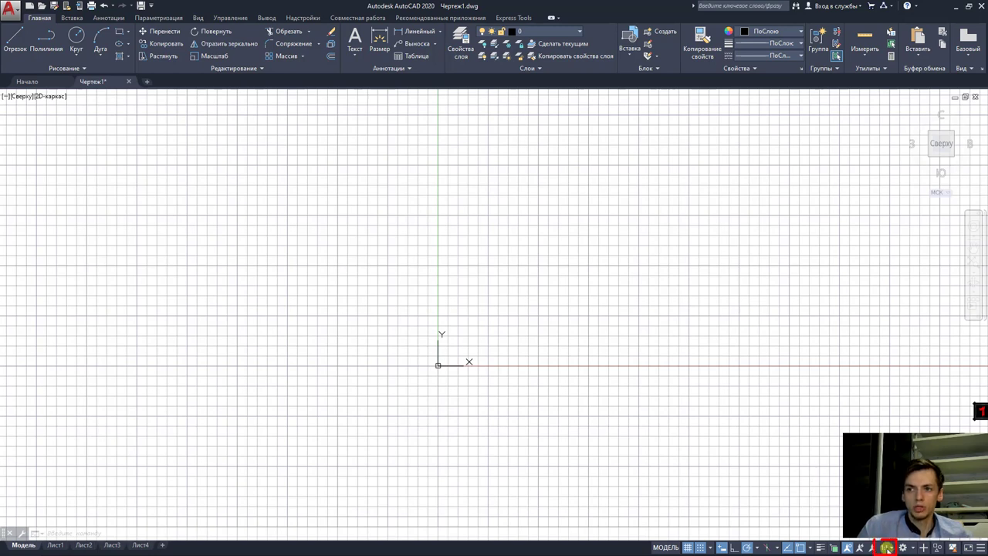
- Choose 1:100 from the status-bar annotation scale list
{"action": "left_click", "coordinate": [888, 548]}
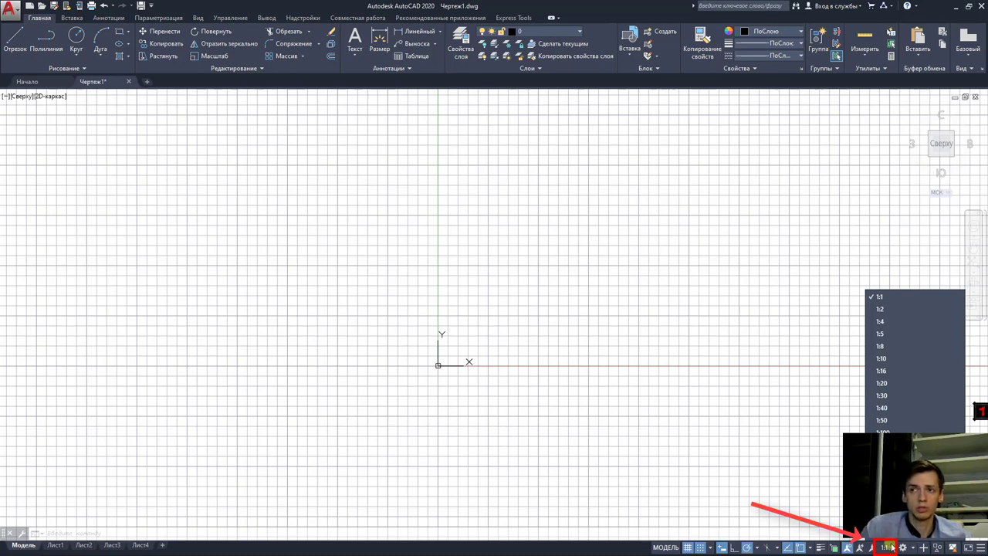
{"action": "left_click", "coordinate": [926, 430]}
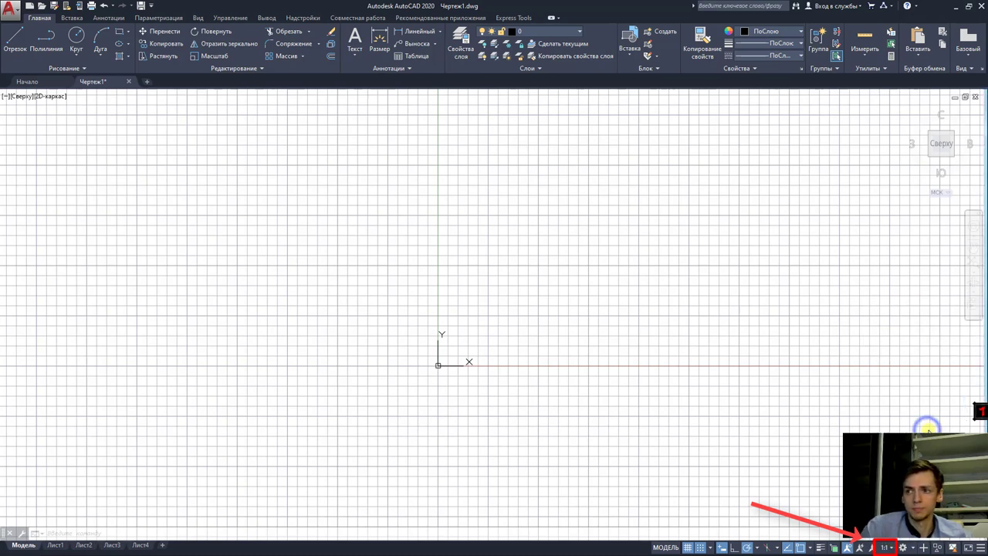
{"action": "left_click", "coordinate": [885, 548]}
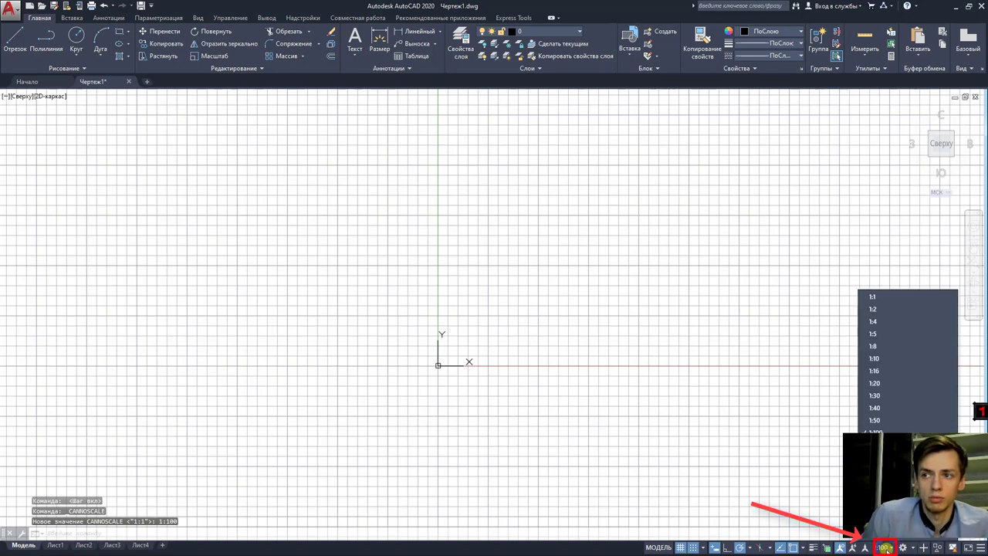
{"action": "left_click", "coordinate": [890, 548]}
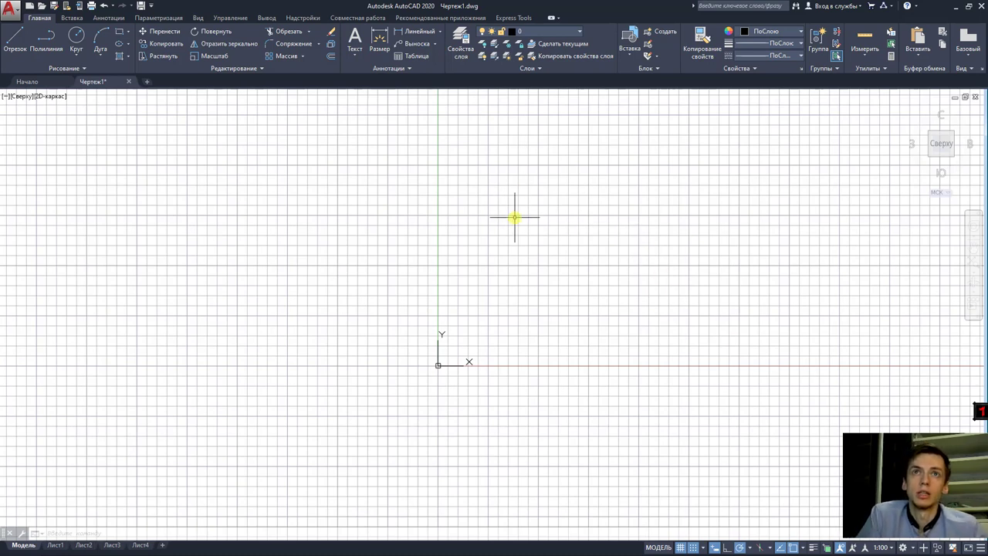
- Open Layer Properties (Свойства слоя) from the Home tab's Layers panel
{"action": "left_click", "coordinate": [461, 40]}
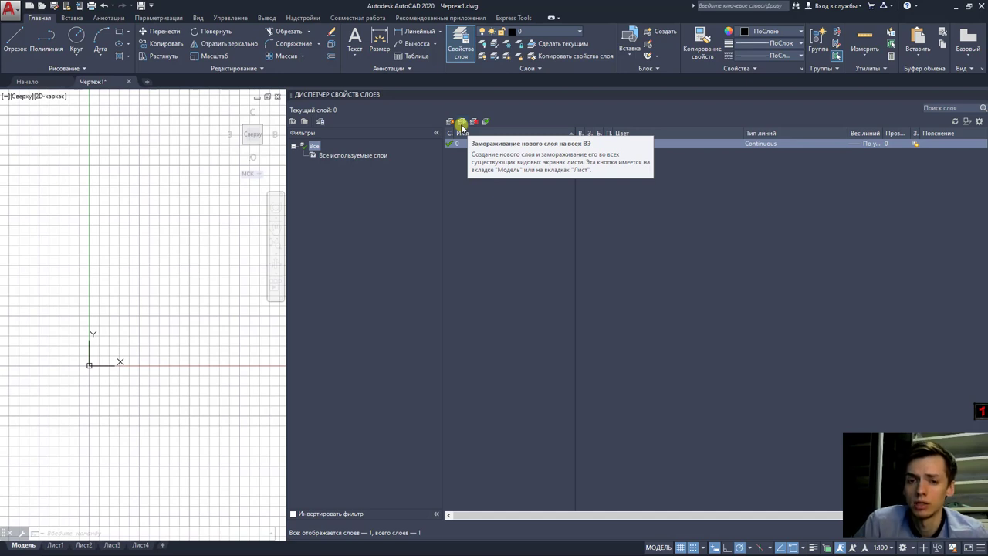
- Create a new layer and name it Оси
{"action": "left_click", "coordinate": [461, 125]}
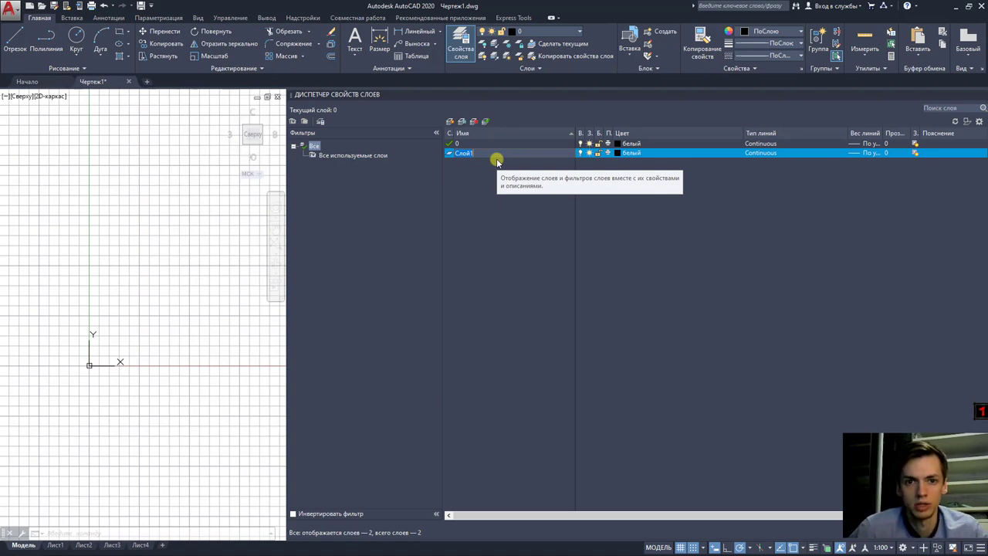
{"action": "type", "text": "0"}
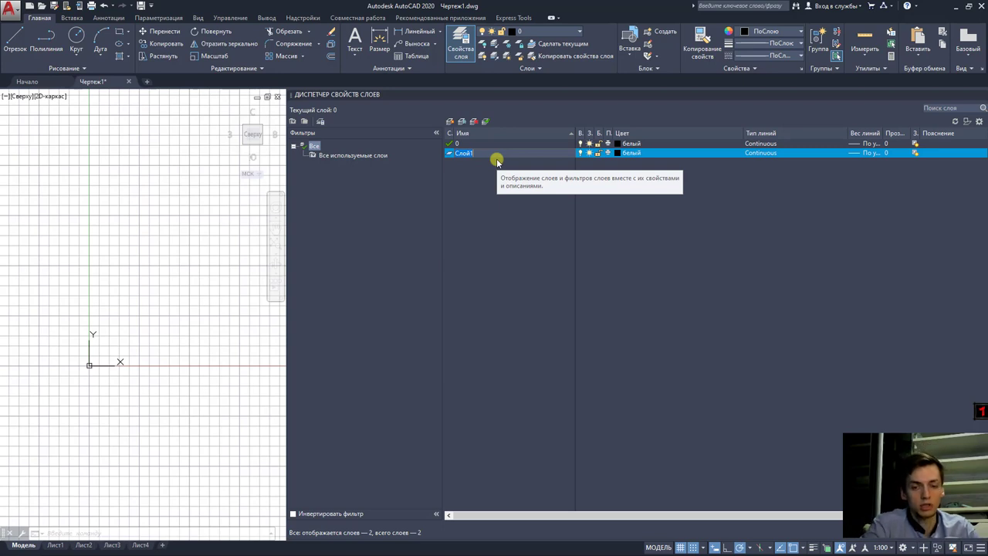
{"action": "type", "text": "си"}
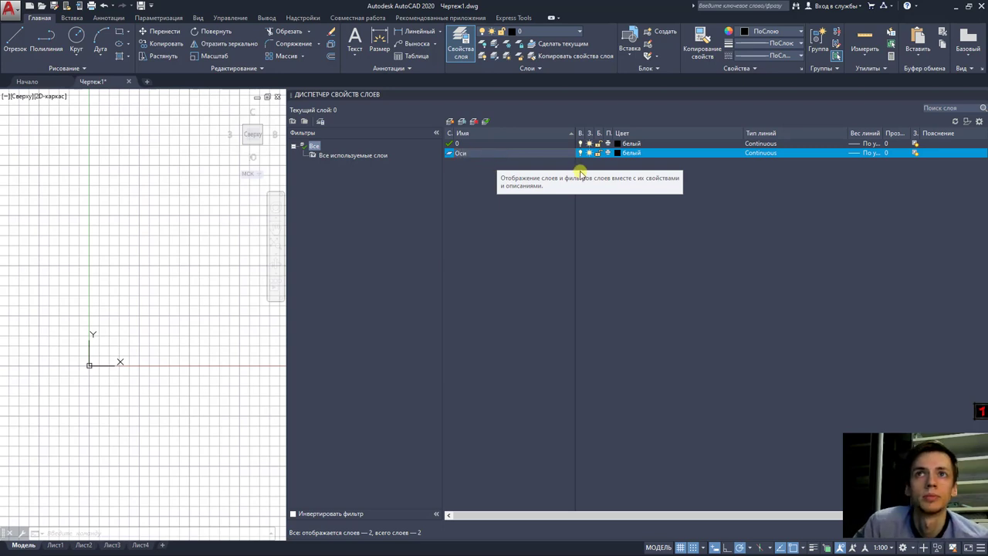
{"action": "key", "text": "Return"}
- Drag the Вкл column edge wider so its heading is readable
{"action": "left_click_drag", "start_coordinate": [593, 132], "coordinate": [625, 134]}
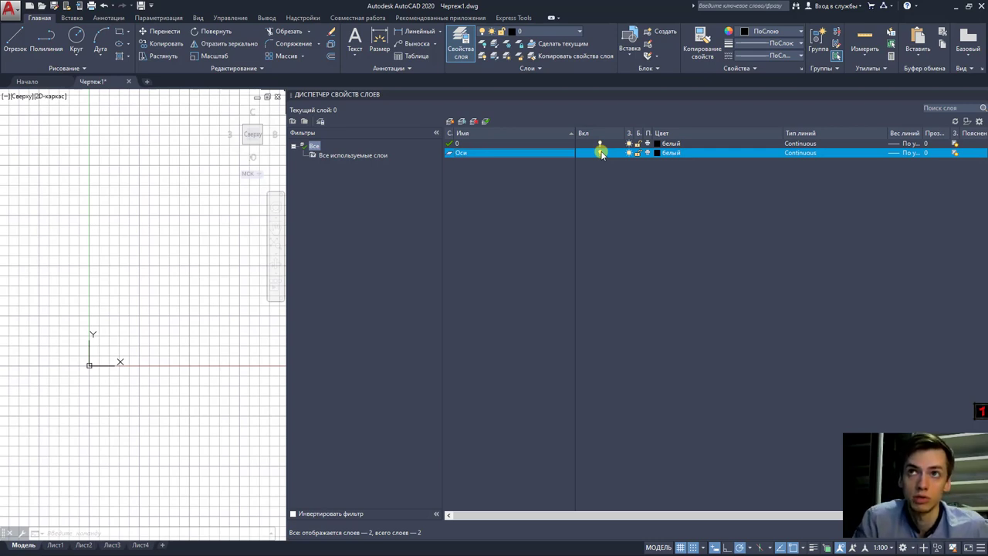
- Open the Select Color dialog from the Оси layer's white colour swatch
{"action": "left_click", "coordinate": [629, 154]}
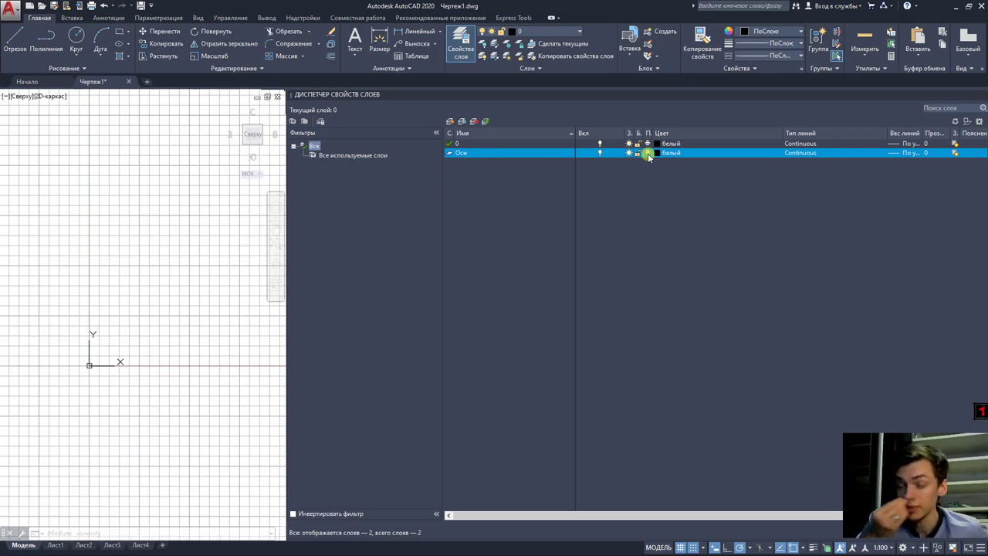
{"action": "left_click", "coordinate": [659, 154]}
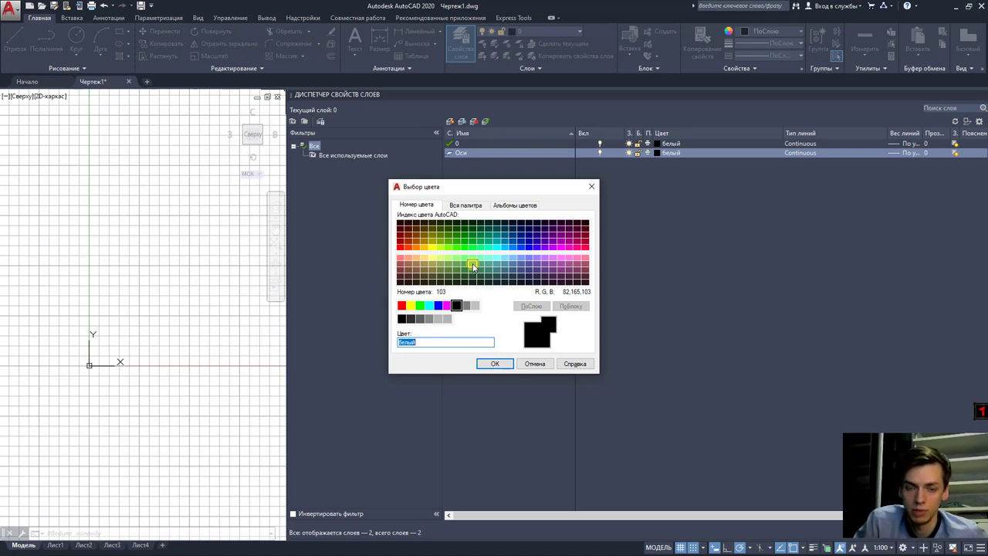
- Browse the True Color and Color Books tabs, then set Оси to index colour 10 red
{"action": "left_click", "coordinate": [465, 207]}
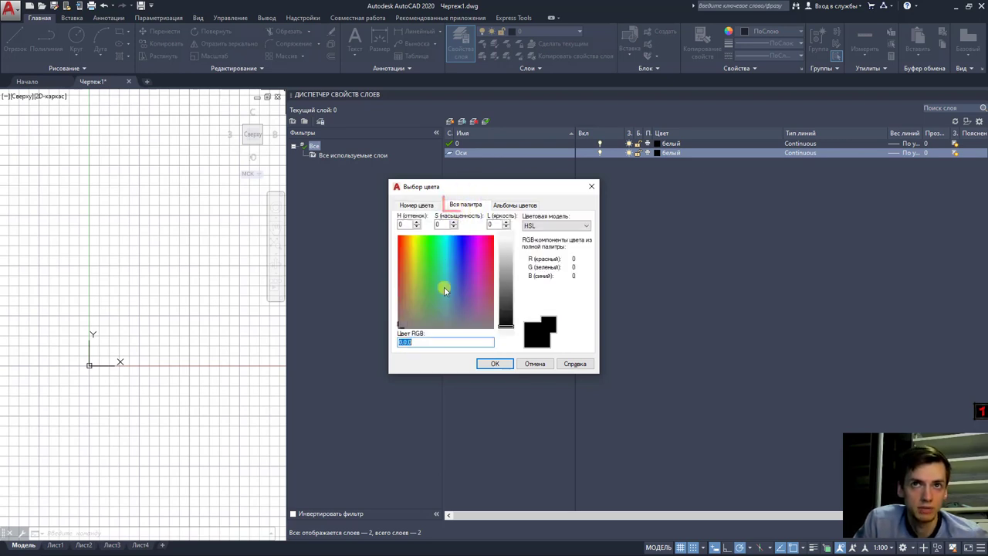
{"action": "left_click", "coordinate": [505, 206]}
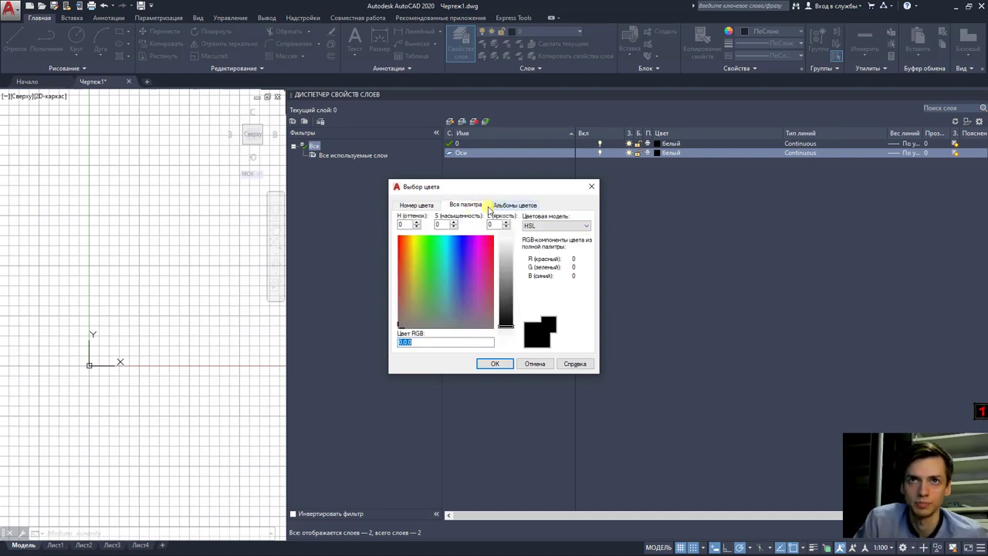
{"action": "left_click", "coordinate": [413, 206]}
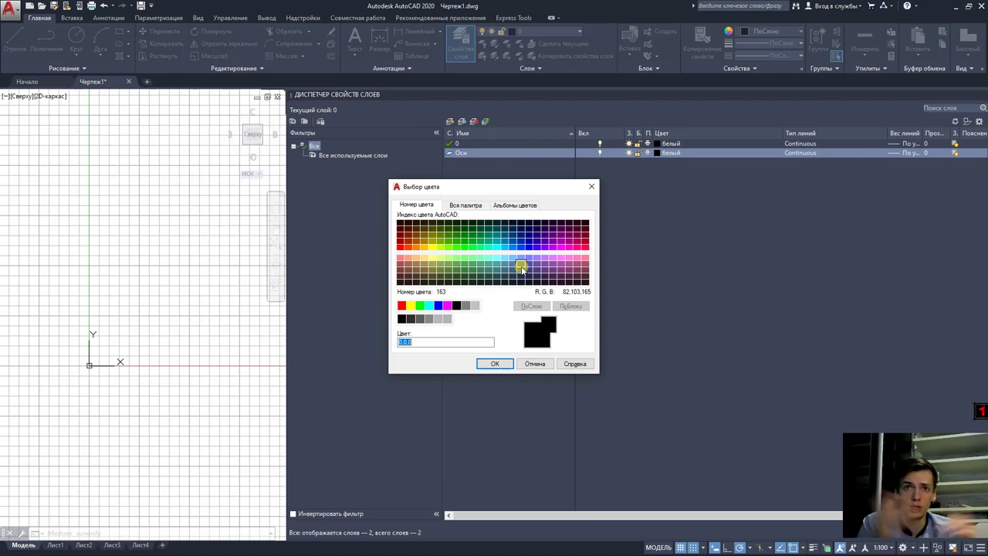
{"action": "left_click", "coordinate": [399, 245]}
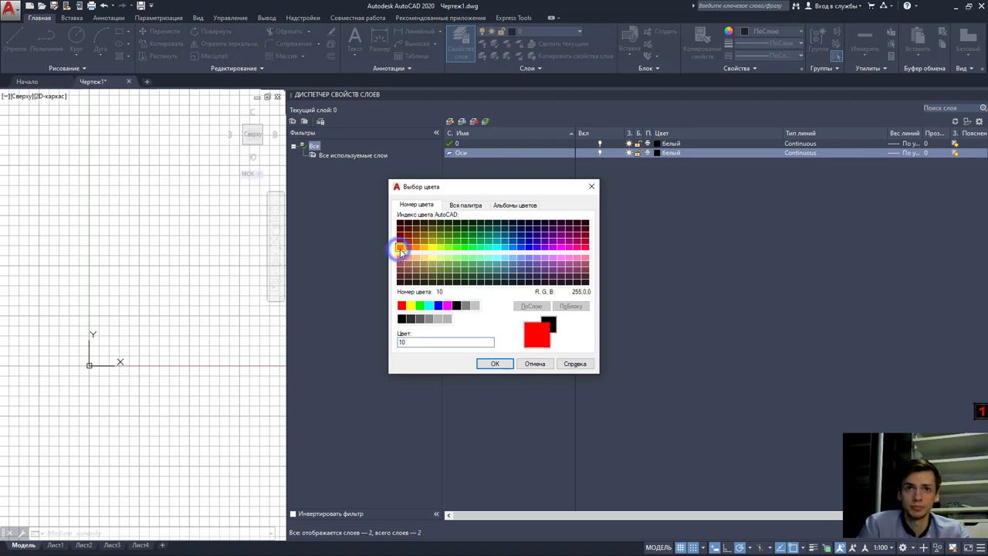
{"action": "left_click", "coordinate": [496, 363]}
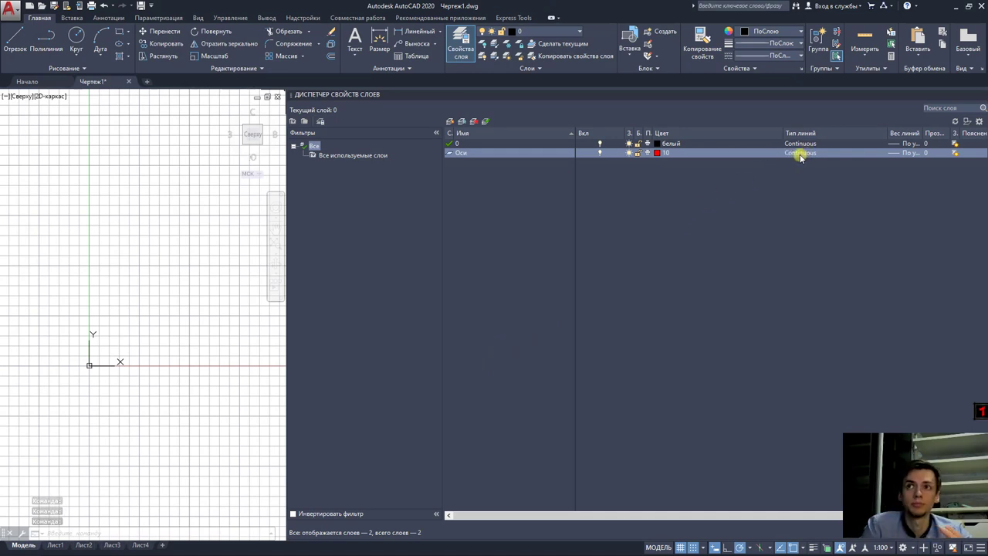
- Open the Select Linetype dialog for the Оси layer, which lists only Continuous as loaded
{"action": "left_click", "coordinate": [799, 154]}
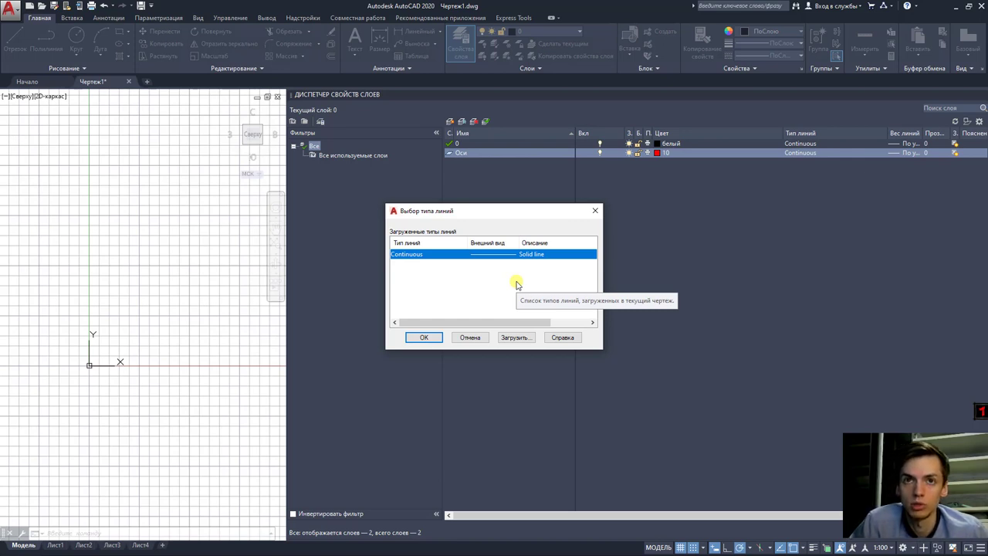
- Load ACAD_ISO10W100 from acadiso.lin and assign it as the Оси layer's linetype
{"action": "left_click", "coordinate": [509, 337]}
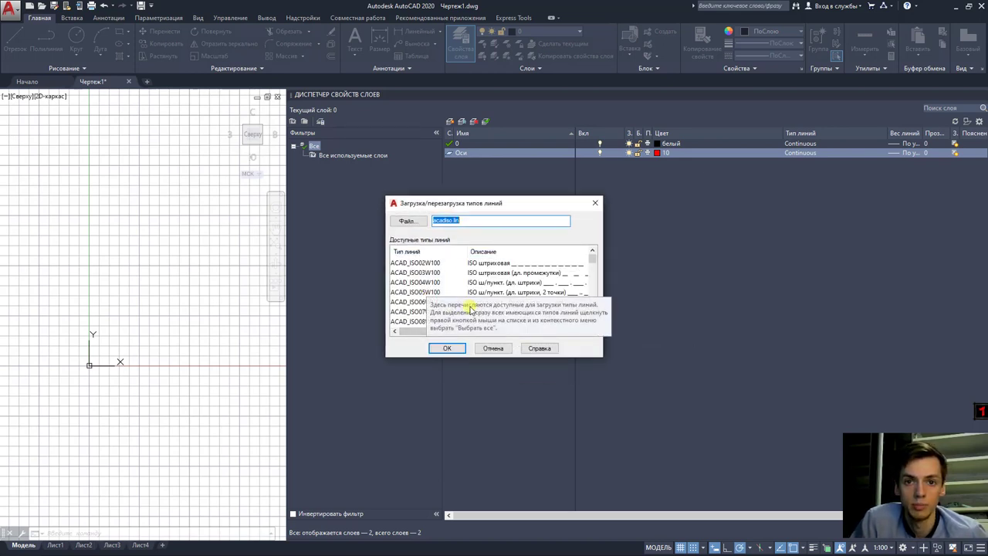
{"action": "scroll", "coordinate": [506, 301], "scroll_direction": "down", "scroll_amount": 5}
{"action": "scroll", "coordinate": [509, 302], "scroll_direction": "down", "scroll_amount": 5}
{"action": "scroll", "coordinate": [502, 300], "scroll_direction": "down", "scroll_amount": 5}
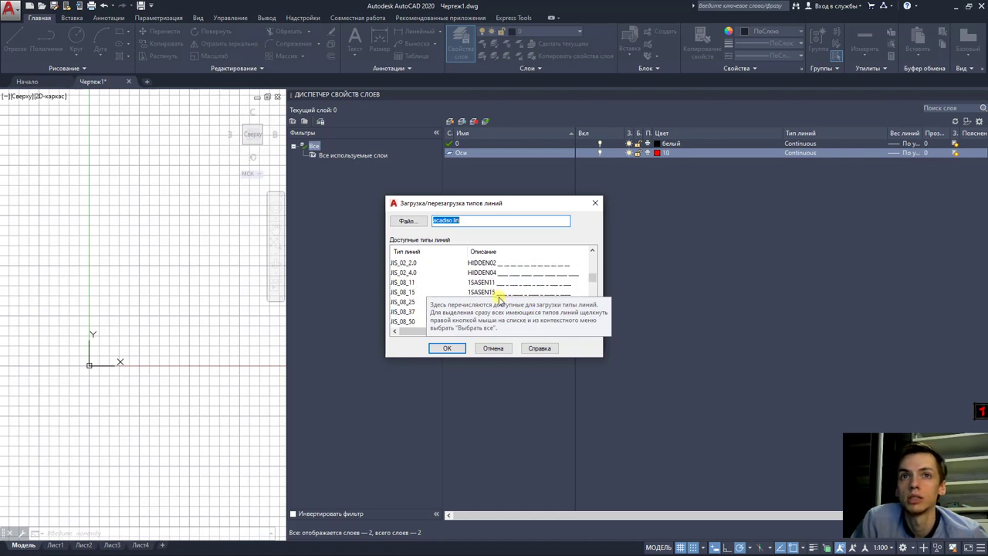
{"action": "scroll", "coordinate": [501, 300], "scroll_direction": "down", "scroll_amount": 2}
{"action": "scroll", "coordinate": [499, 299], "scroll_direction": "down", "scroll_amount": 3}
{"action": "scroll", "coordinate": [498, 298], "scroll_direction": "down", "scroll_amount": 3}
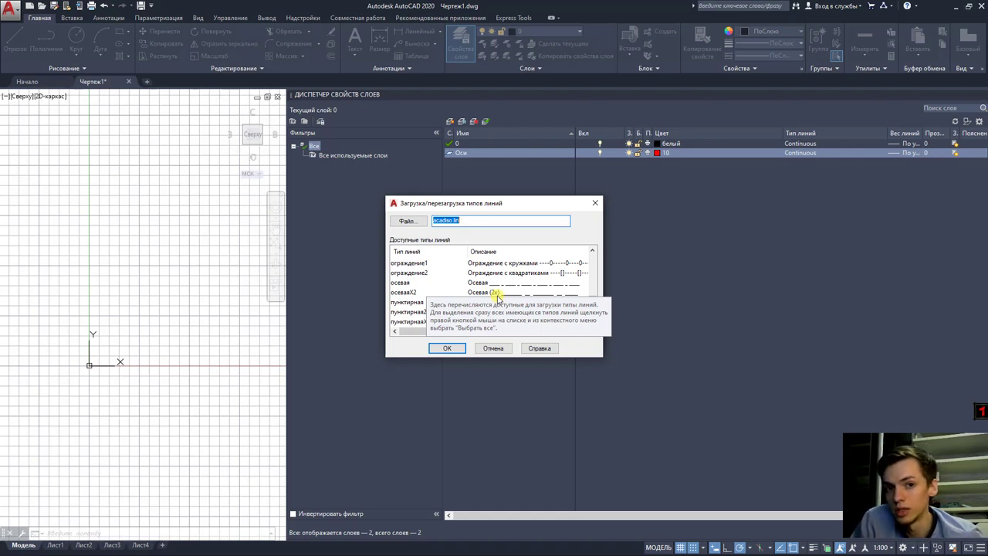
{"action": "scroll", "coordinate": [498, 298], "scroll_direction": "up", "scroll_amount": 1}
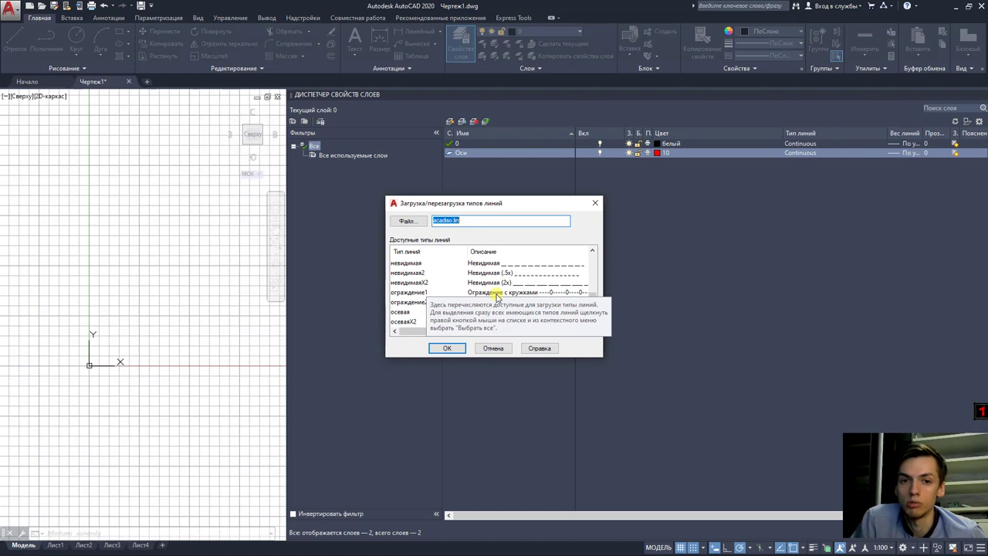
{"action": "scroll", "coordinate": [497, 297], "scroll_direction": "up", "scroll_amount": 5}
{"action": "scroll", "coordinate": [496, 297], "scroll_direction": "up", "scroll_amount": 5}
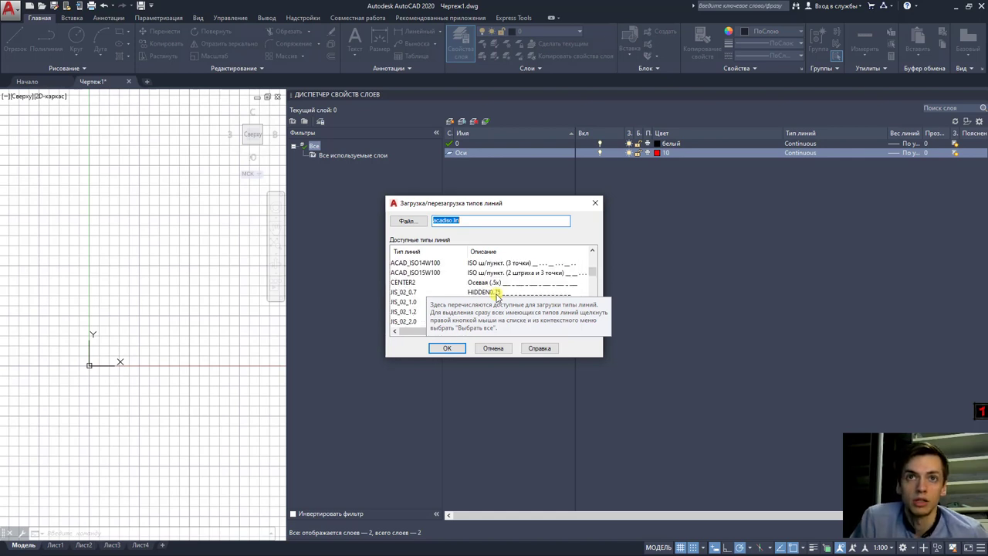
{"action": "scroll", "coordinate": [496, 297], "scroll_direction": "up", "scroll_amount": 2}
{"action": "scroll", "coordinate": [496, 298], "scroll_direction": "up", "scroll_amount": 1}
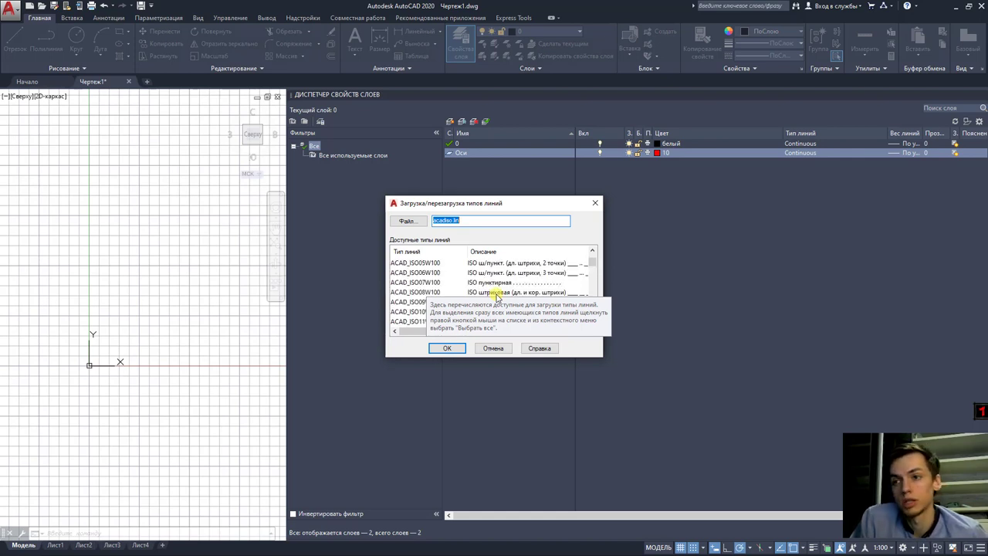
{"action": "left_click", "coordinate": [421, 312]}
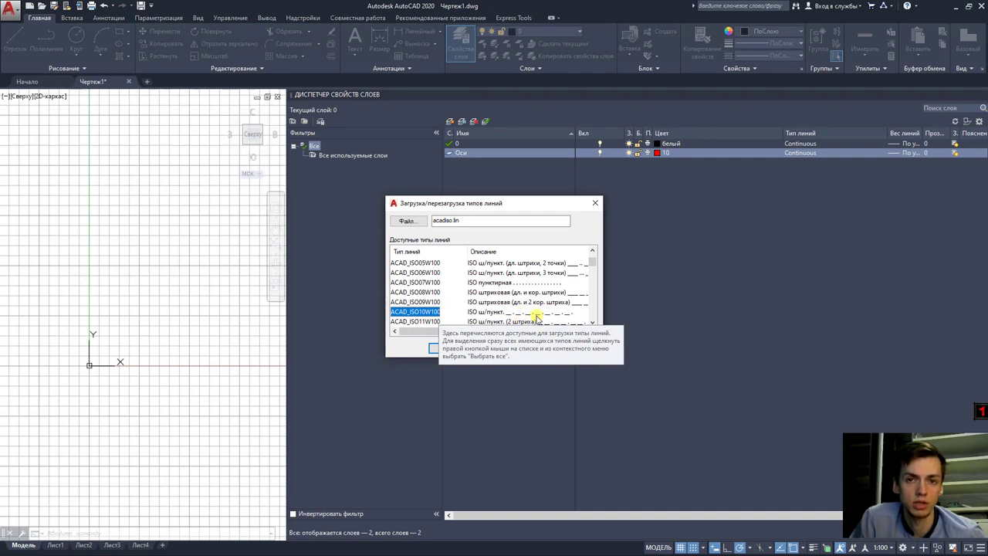
{"action": "left_click", "coordinate": [438, 347]}
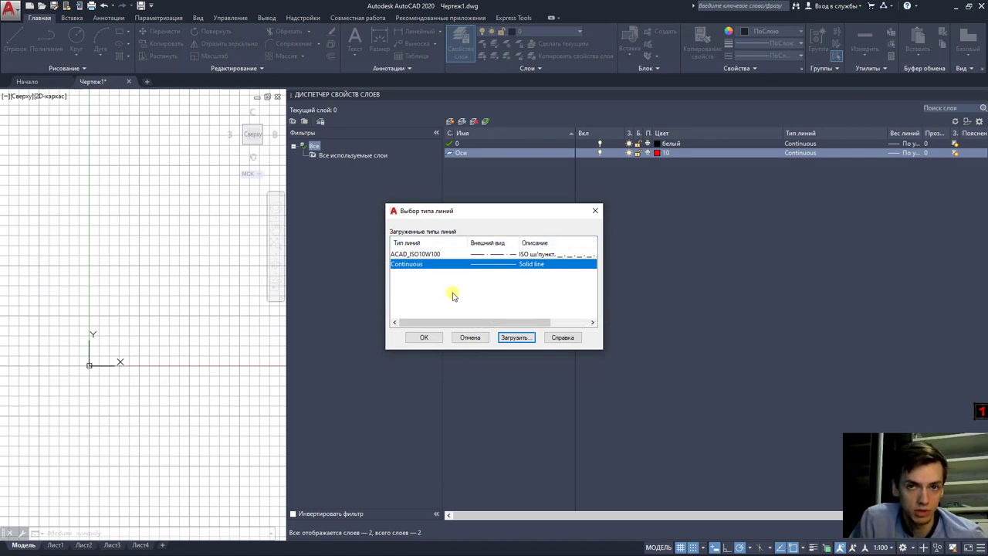
{"action": "left_click", "coordinate": [429, 254]}
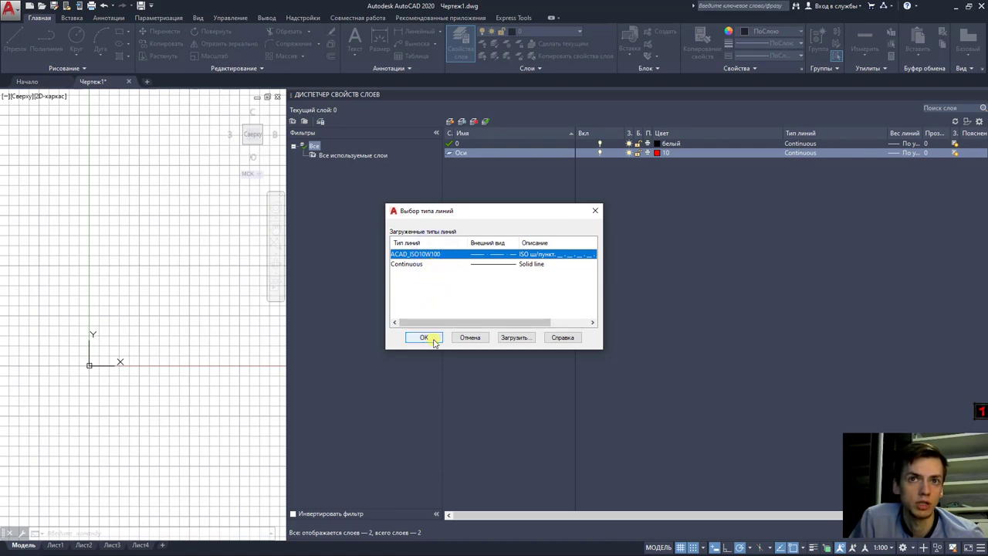
{"action": "left_click", "coordinate": [431, 337]}
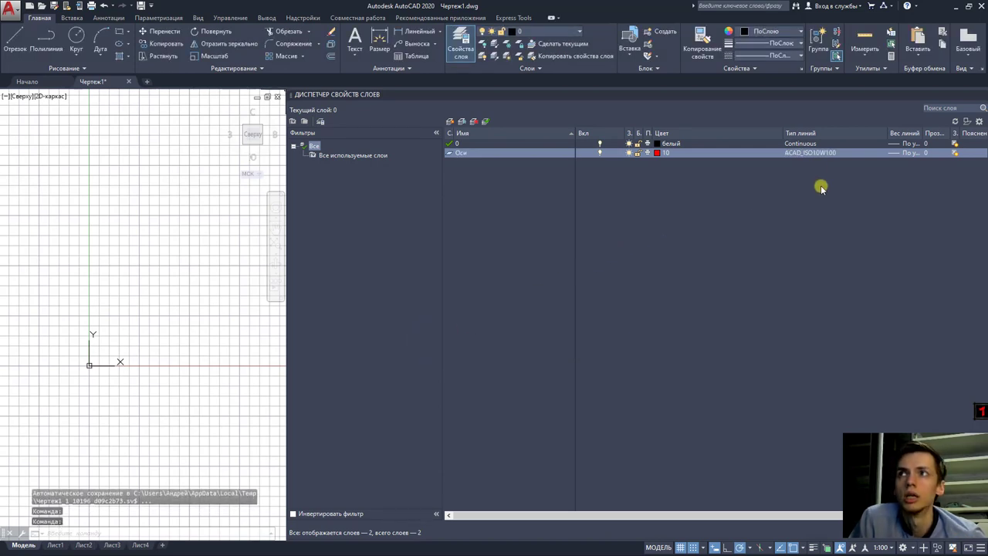
- Open the Lineweight dialog for the Оси layer, currently at default lineweight
{"action": "left_click", "coordinate": [899, 154]}
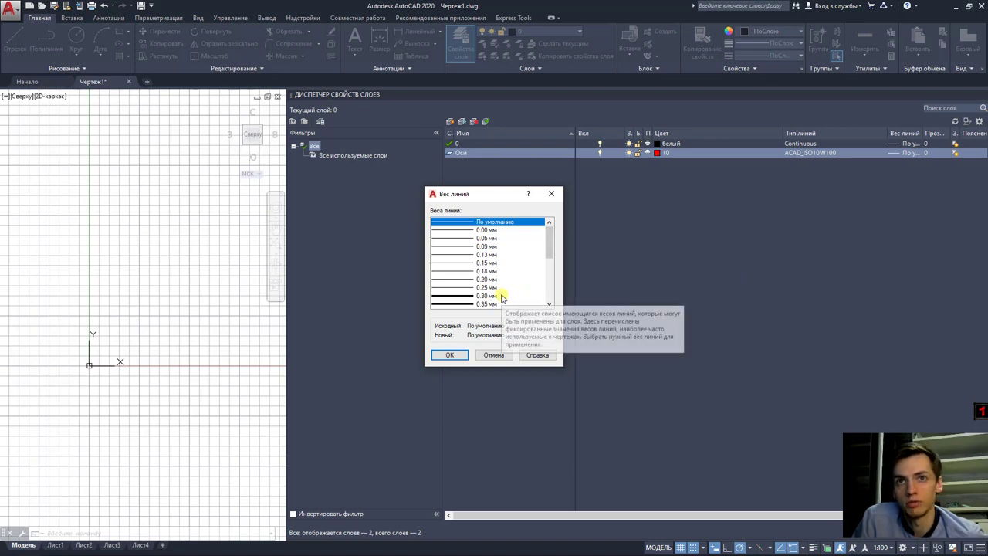
- Set the Оси lineweight to 0.25 mm, leaving its transparency unchanged
{"action": "left_click", "coordinate": [466, 288]}
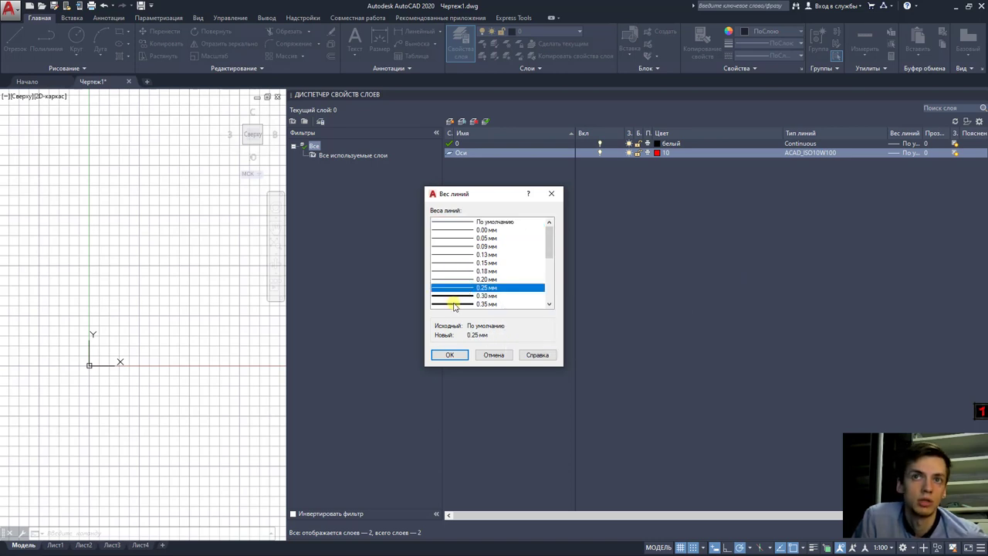
{"action": "left_click", "coordinate": [449, 356]}
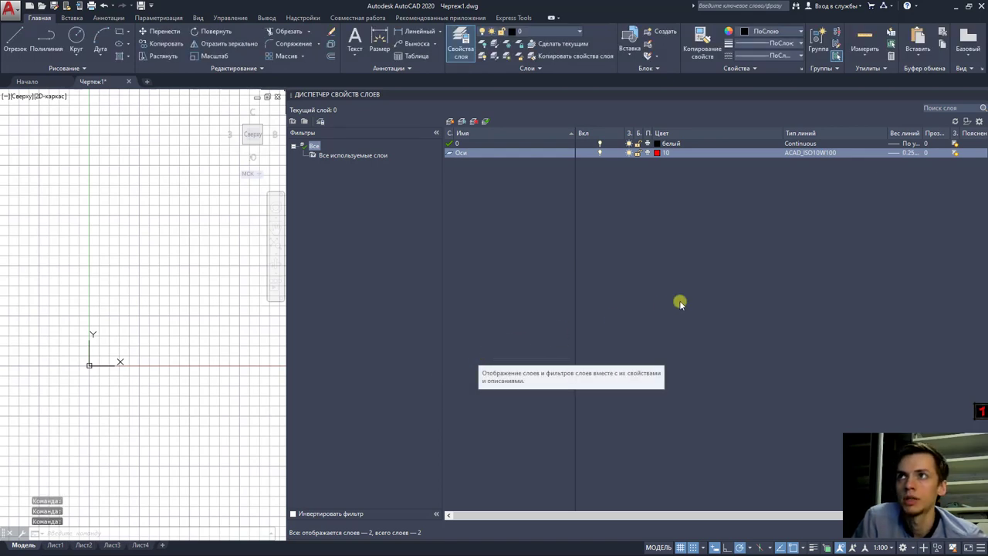
{"action": "left_click", "coordinate": [927, 152]}
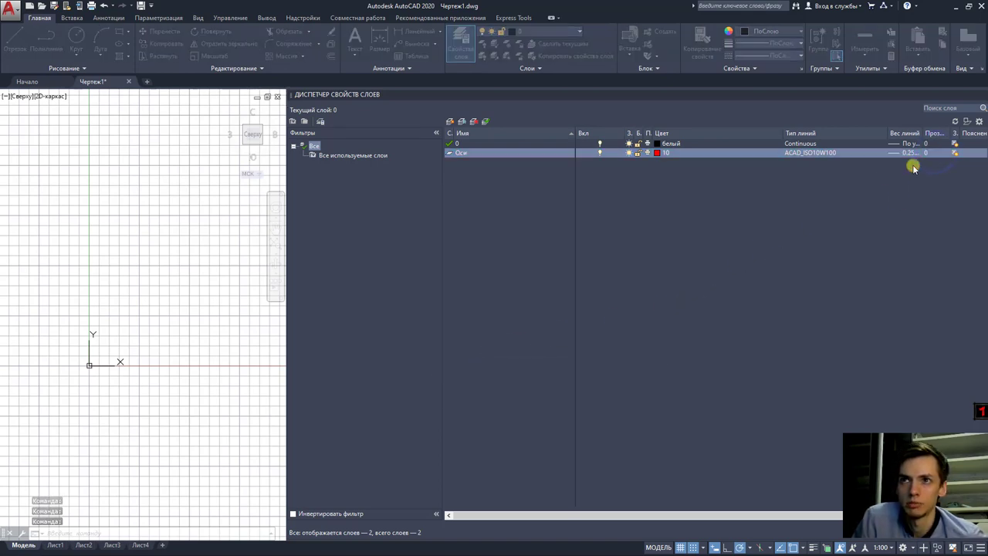
{"action": "left_click", "coordinate": [554, 248]}
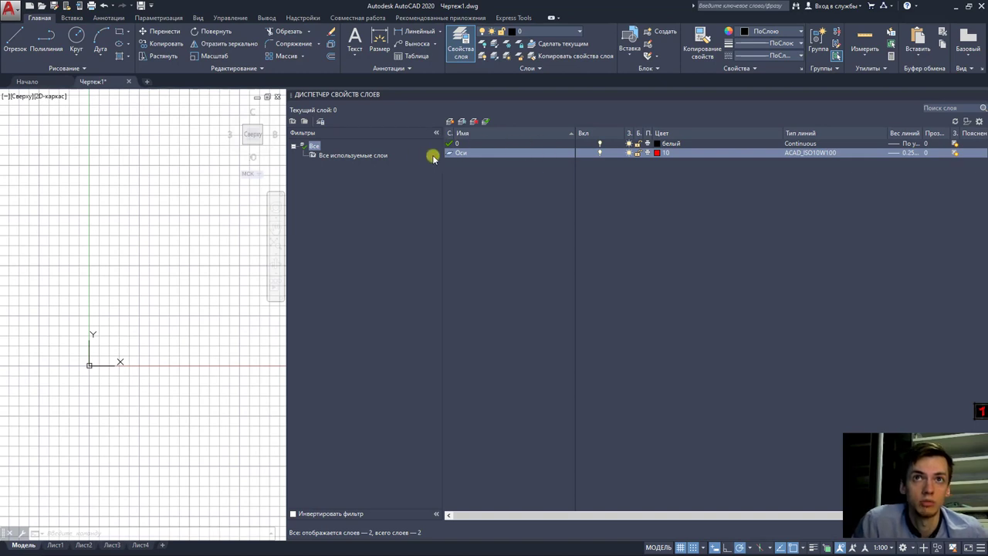
- Set Оси as the current layer in the Layer Properties Manager
{"action": "left_click", "coordinate": [452, 154]}
{"action": "left_click", "coordinate": [452, 145]}
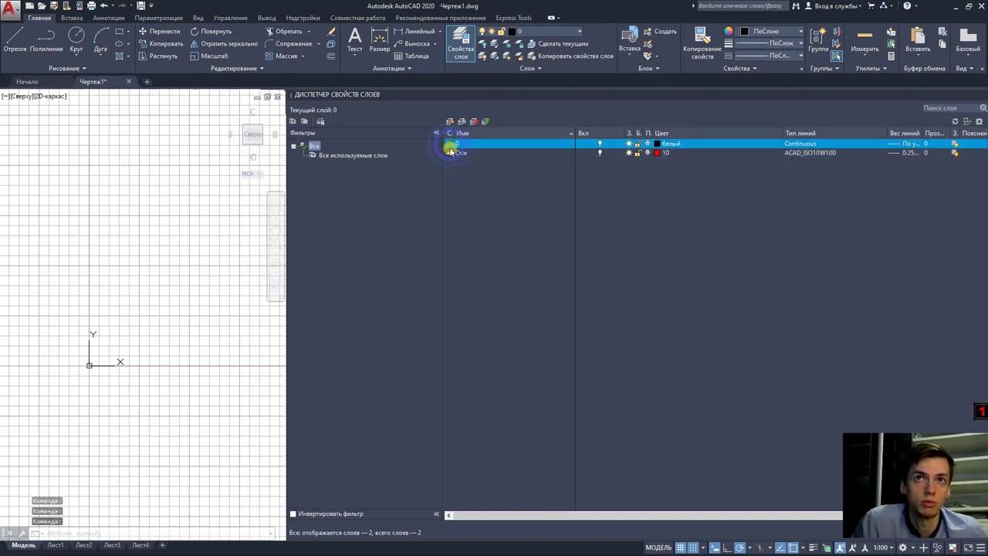
{"action": "double_click", "coordinate": [452, 153]}
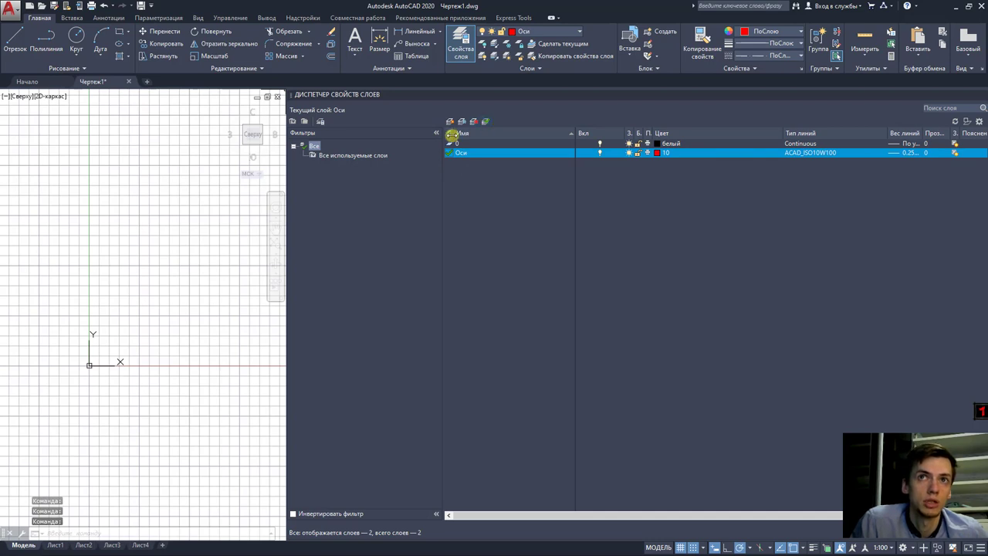
{"action": "left_click", "coordinate": [452, 144]}
{"action": "left_click", "coordinate": [486, 121]}
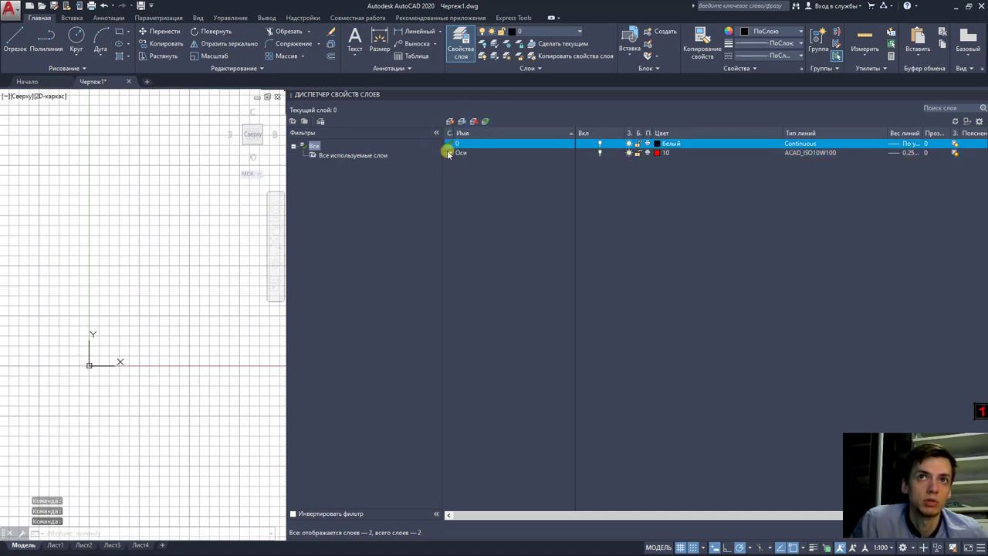
{"action": "left_click", "coordinate": [454, 153]}
{"action": "left_click", "coordinate": [485, 122]}
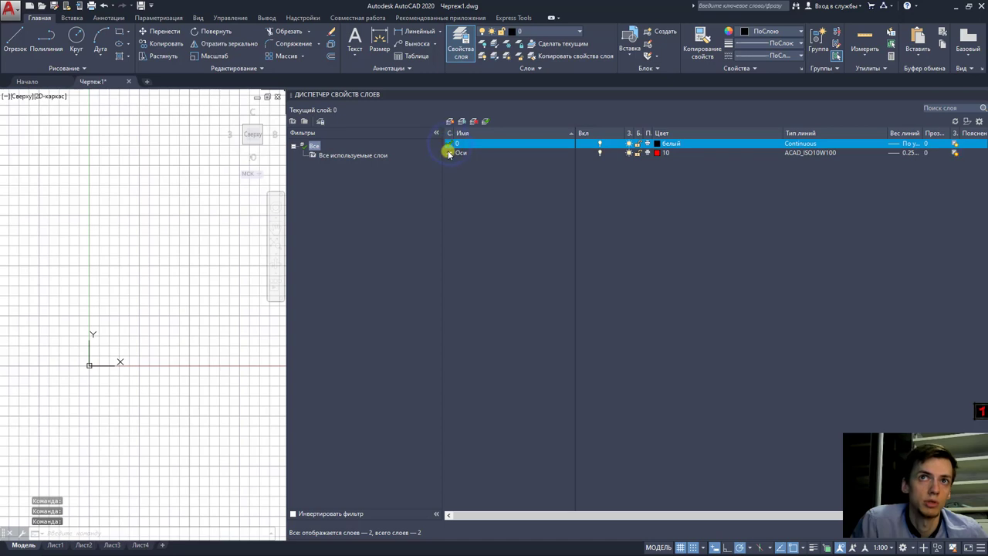
{"action": "left_click", "coordinate": [451, 153]}
{"action": "double_click", "coordinate": [452, 144]}
{"action": "left_click", "coordinate": [452, 153]}
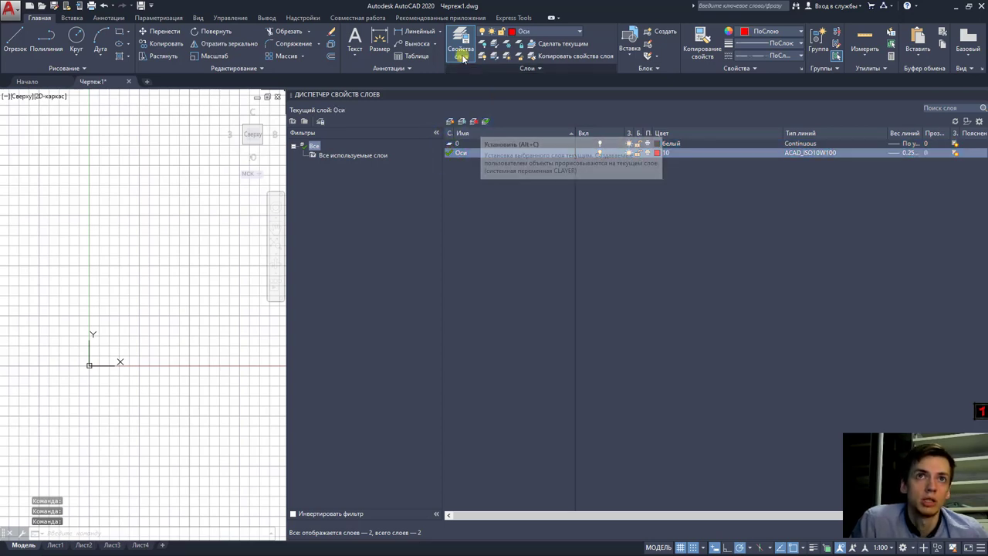
- Close the Layer Properties Manager to view the drawing, then reopen it
{"action": "key", "text": "Escape"}
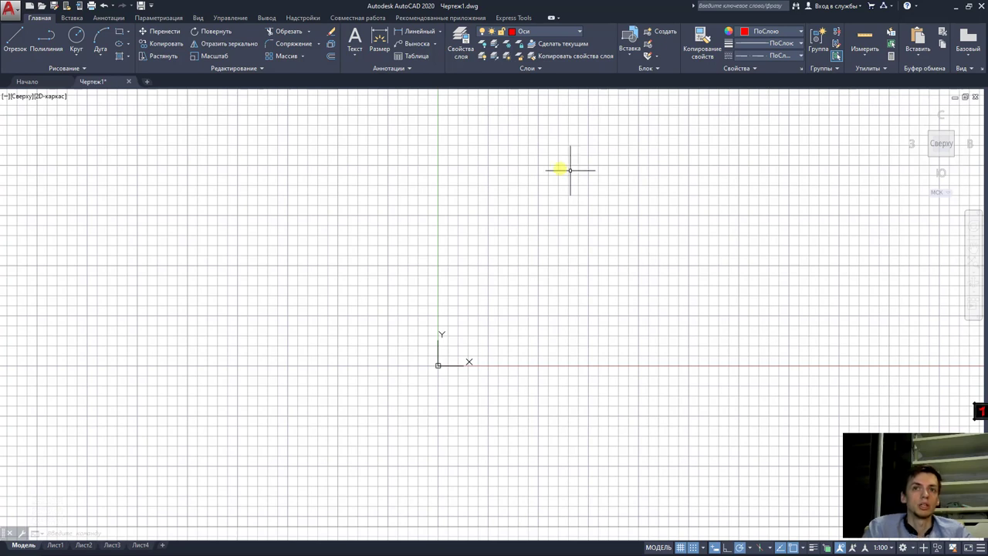
{"action": "left_click", "coordinate": [503, 213]}
{"action": "key", "text": "Escape"}
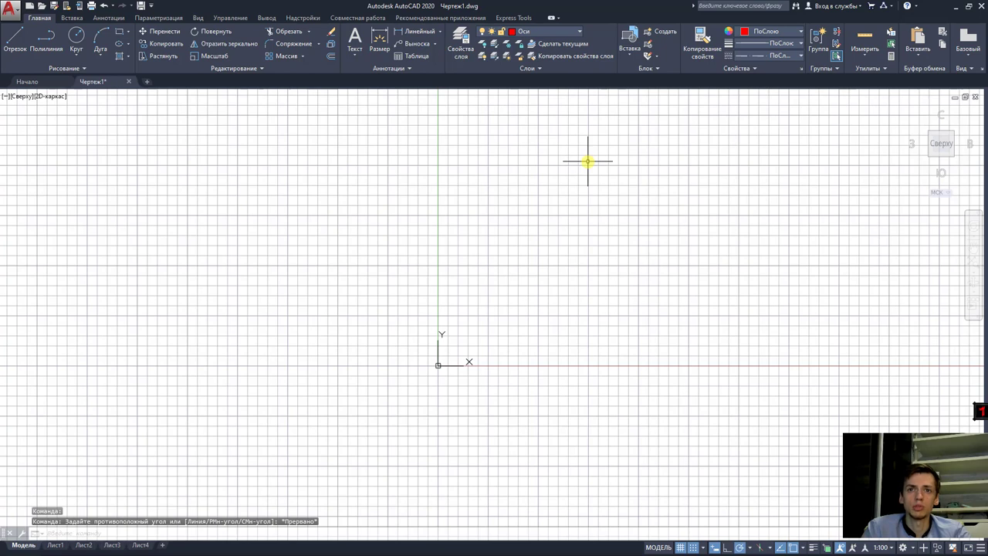
{"action": "left_click", "coordinate": [460, 43]}
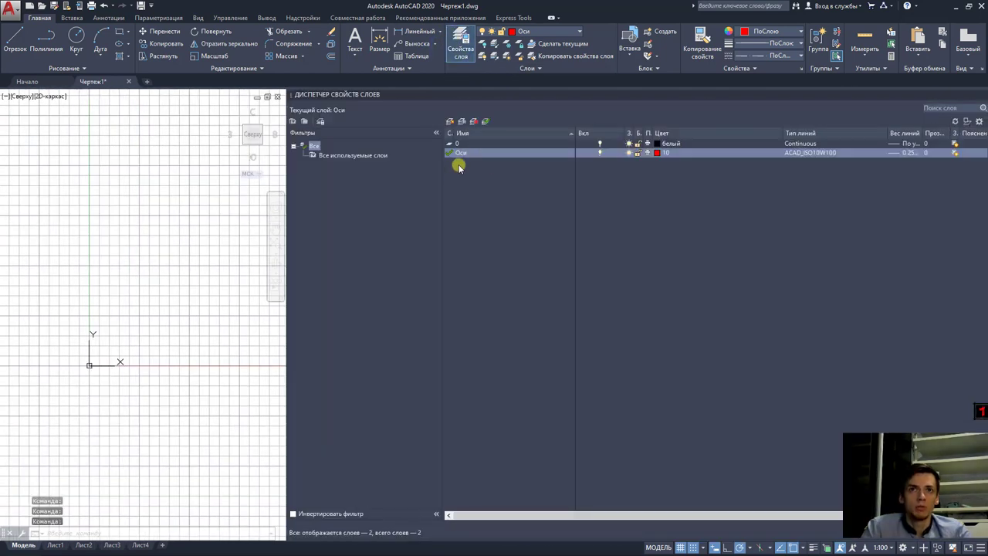
- Create a new layer Стены with blue colour 154 and Continuous linetype
{"action": "left_click", "coordinate": [450, 122]}
{"action": "type", "text": "Стены"}
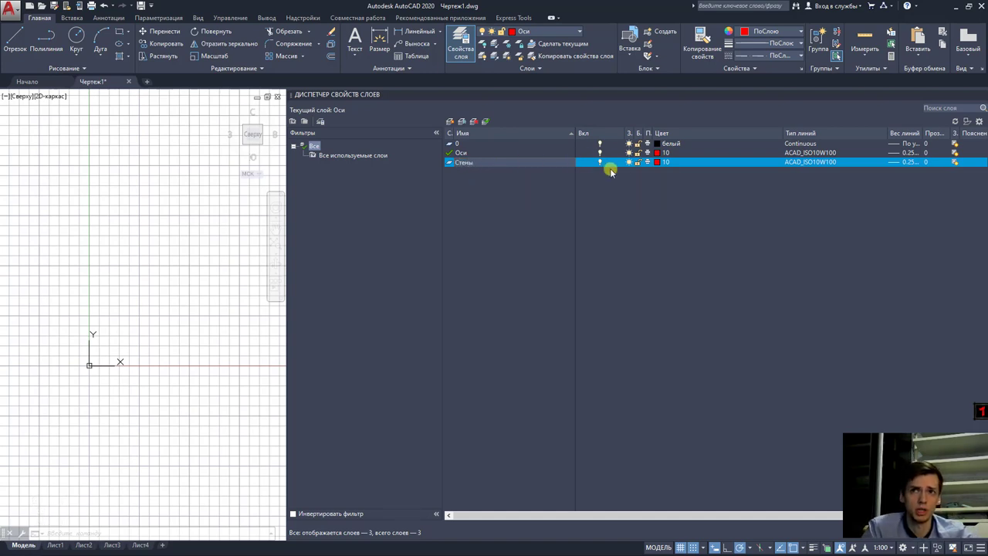
{"action": "left_click", "coordinate": [660, 165]}
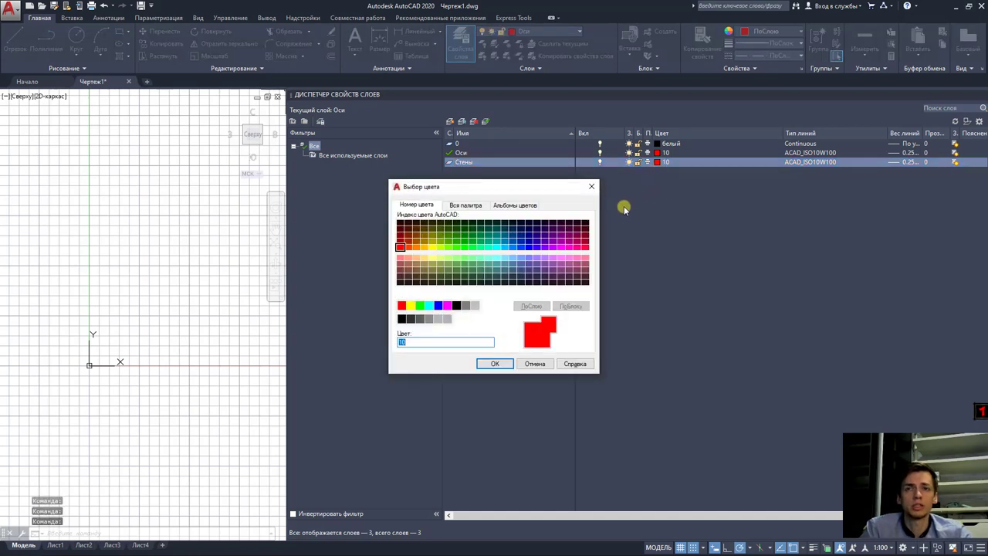
{"action": "left_click", "coordinate": [514, 236]}
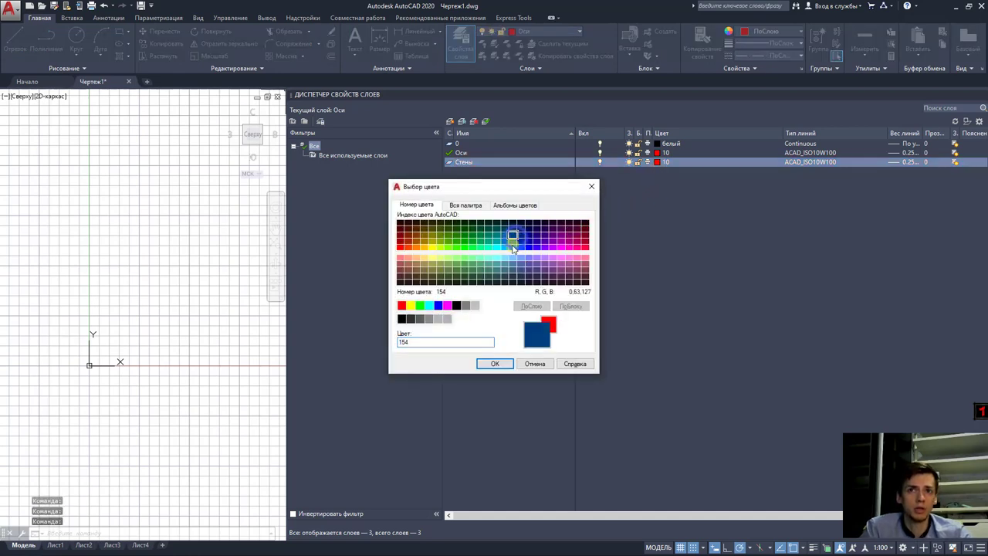
{"action": "left_click", "coordinate": [498, 362]}
{"action": "left_click", "coordinate": [796, 164]}
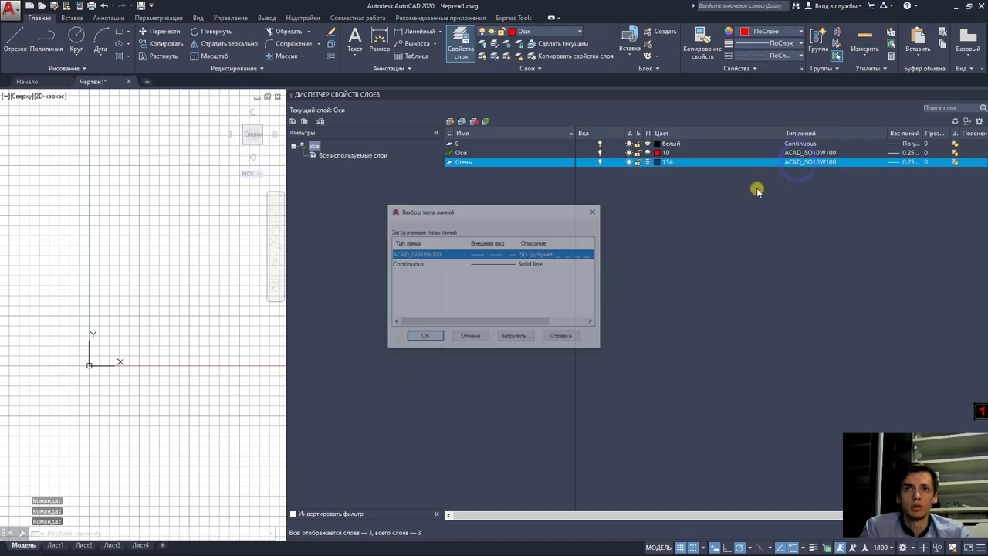
{"action": "left_click", "coordinate": [427, 265]}
{"action": "left_click", "coordinate": [423, 337]}
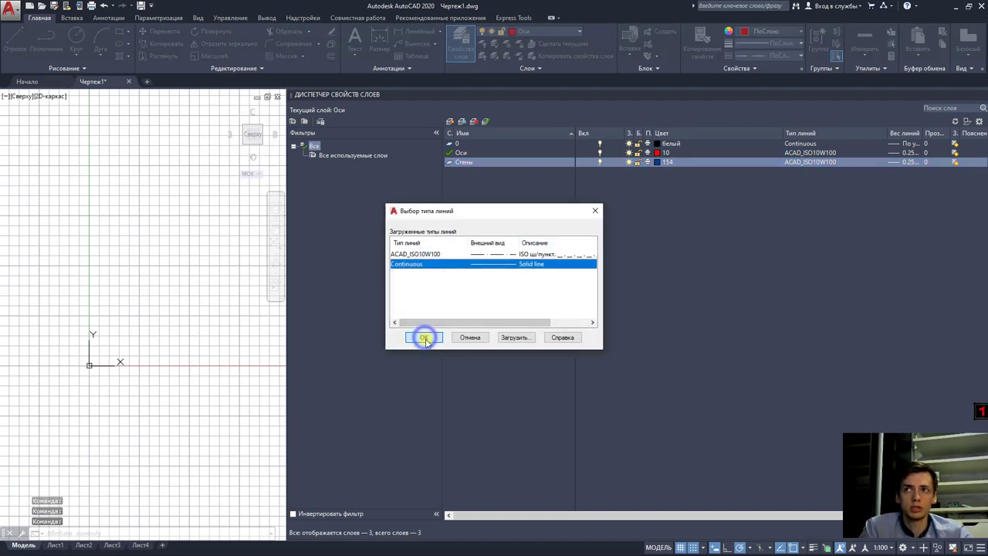
- Give Стены a 0.50 mm lineweight and make it the current layer
{"action": "left_click", "coordinate": [893, 163]}
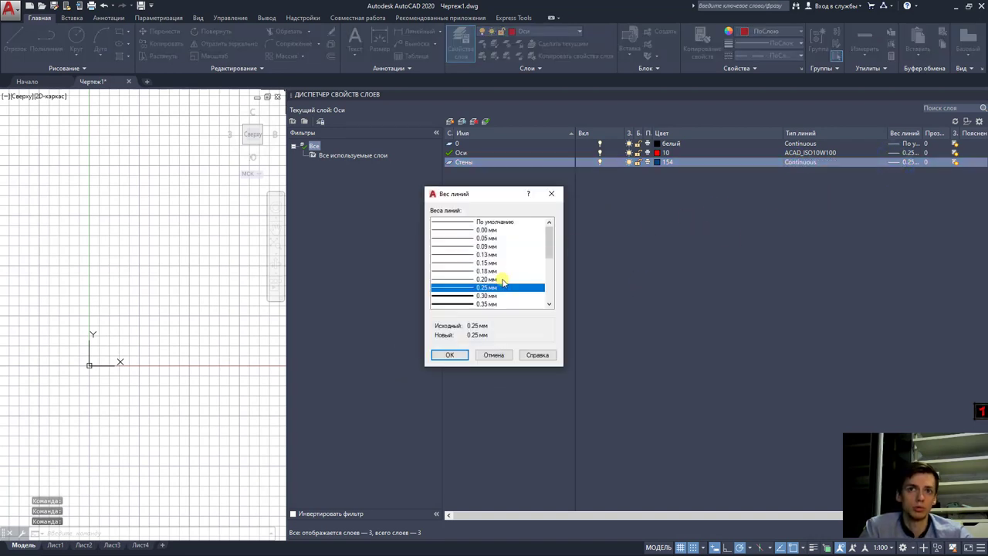
{"action": "scroll", "coordinate": [502, 282], "scroll_direction": "down", "scroll_amount": 1}
{"action": "scroll", "coordinate": [510, 288], "scroll_direction": "down", "scroll_amount": 1}
{"action": "left_click", "coordinate": [486, 271]}
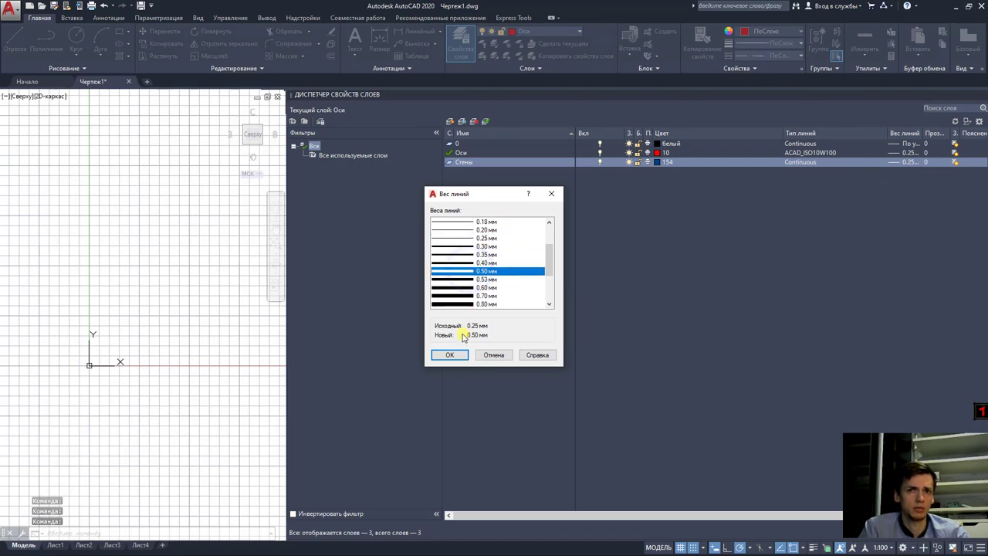
{"action": "left_click", "coordinate": [450, 354]}
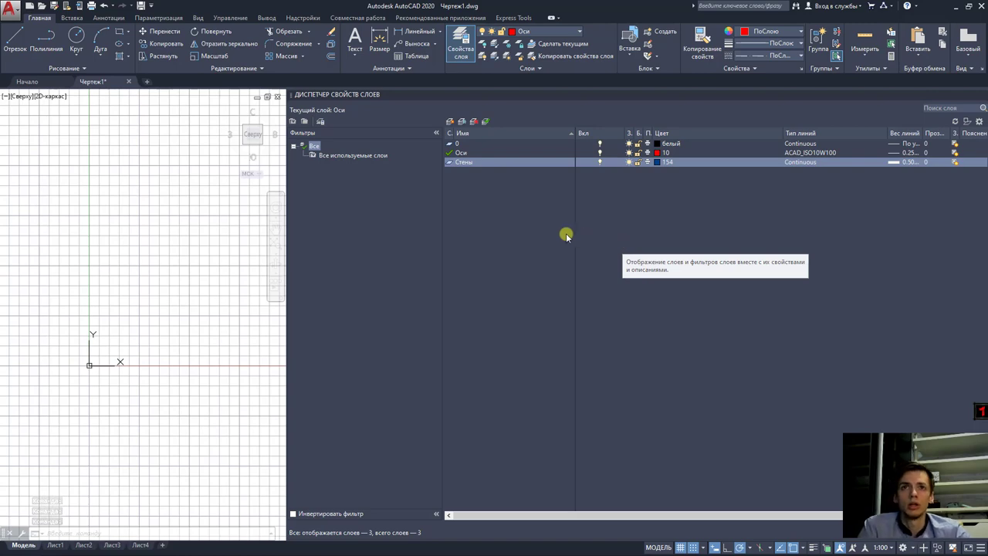
{"action": "double_click", "coordinate": [461, 163]}
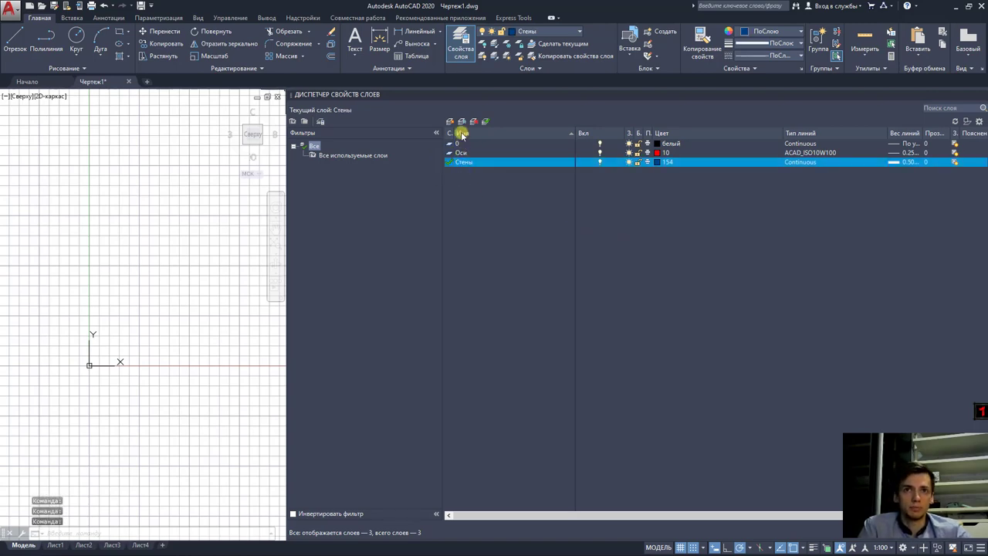
{"action": "left_click", "coordinate": [461, 43]}
- Draw a vertical blue wall line just right of the Y axis
{"action": "left_click", "coordinate": [14, 39]}
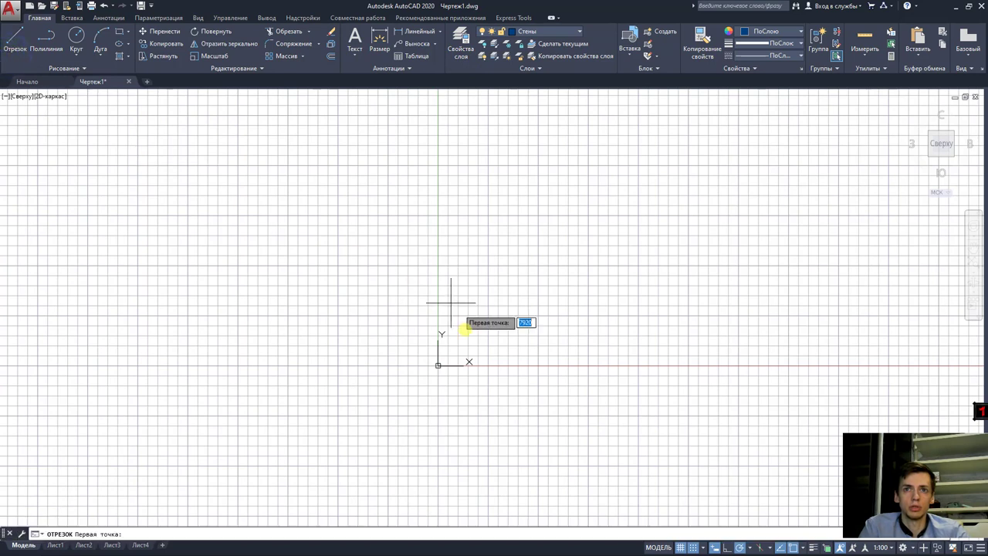
{"action": "left_click", "coordinate": [472, 342]}
{"action": "left_click", "coordinate": [473, 173]}
{"action": "key", "text": "Escape"}
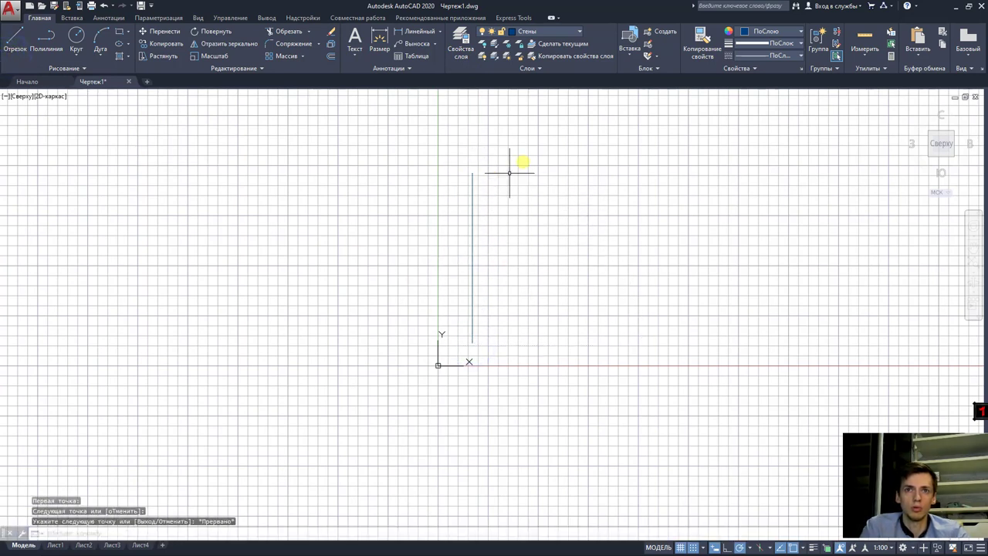
- Make Оси the current layer again for the next line
{"action": "left_click", "coordinate": [563, 32]}
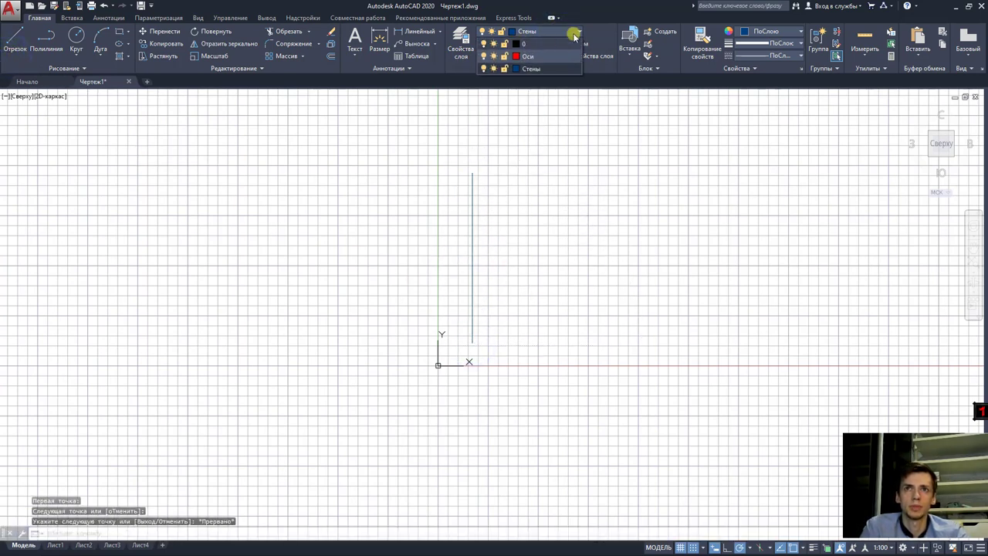
{"action": "left_click", "coordinate": [569, 34]}
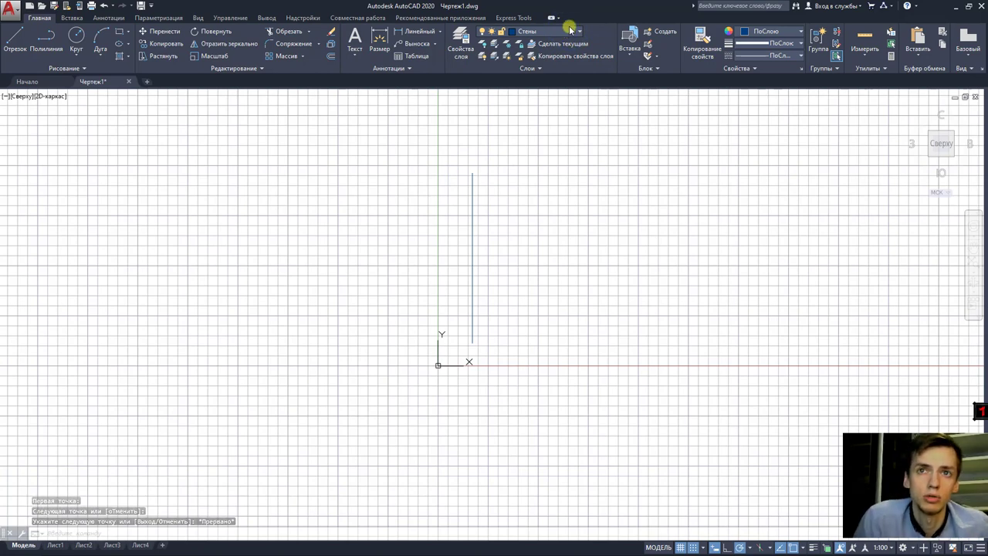
{"action": "left_click", "coordinate": [457, 52]}
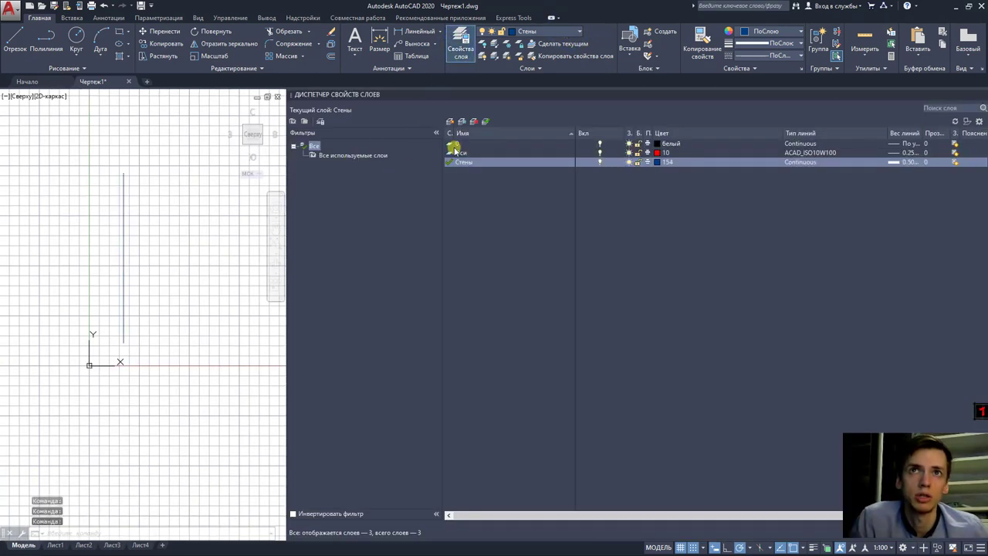
{"action": "double_click", "coordinate": [457, 153]}
{"action": "left_click", "coordinate": [460, 46]}
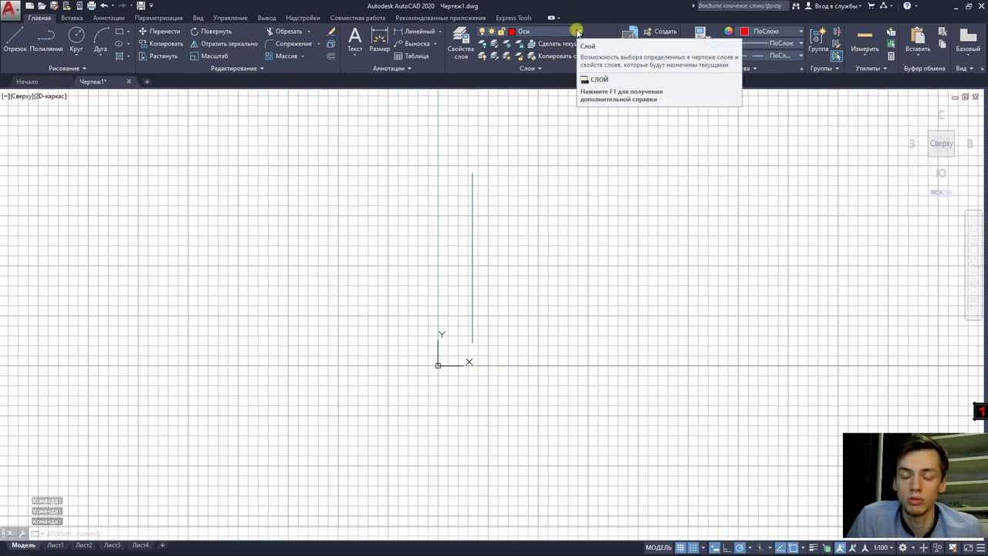
{"action": "left_click", "coordinate": [578, 31]}
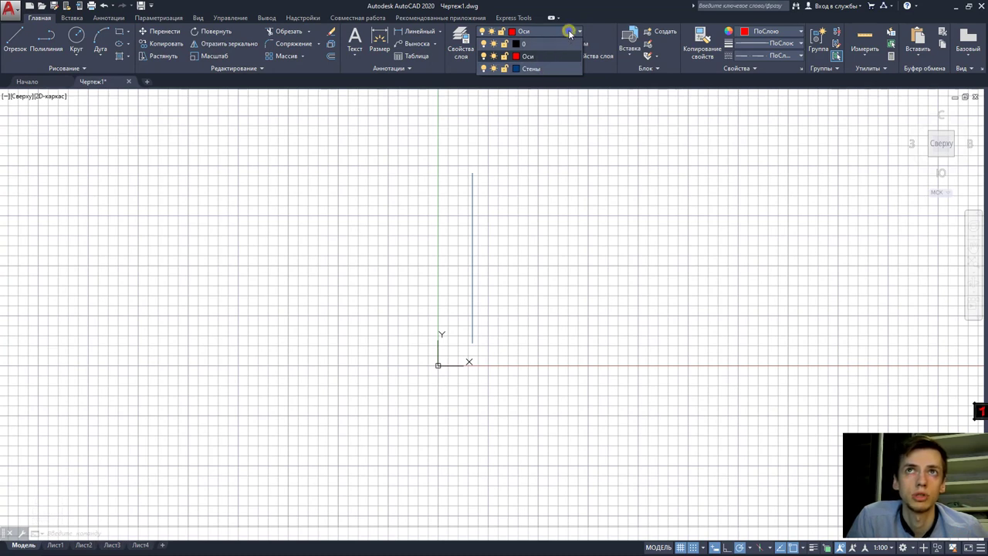
{"action": "left_click", "coordinate": [569, 33]}
{"action": "left_click", "coordinate": [567, 33]}
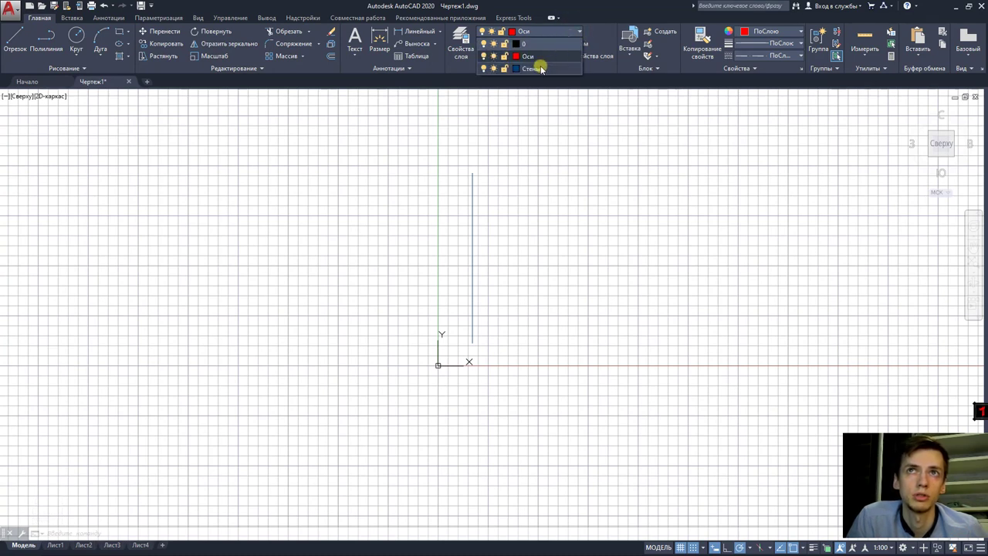
{"action": "left_click", "coordinate": [553, 32]}
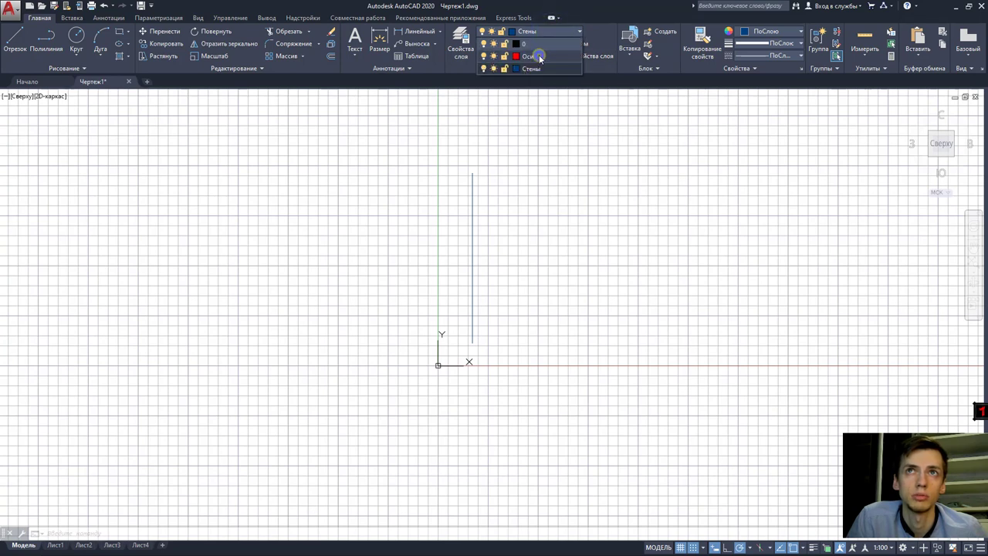
{"action": "left_click", "coordinate": [15, 38]}
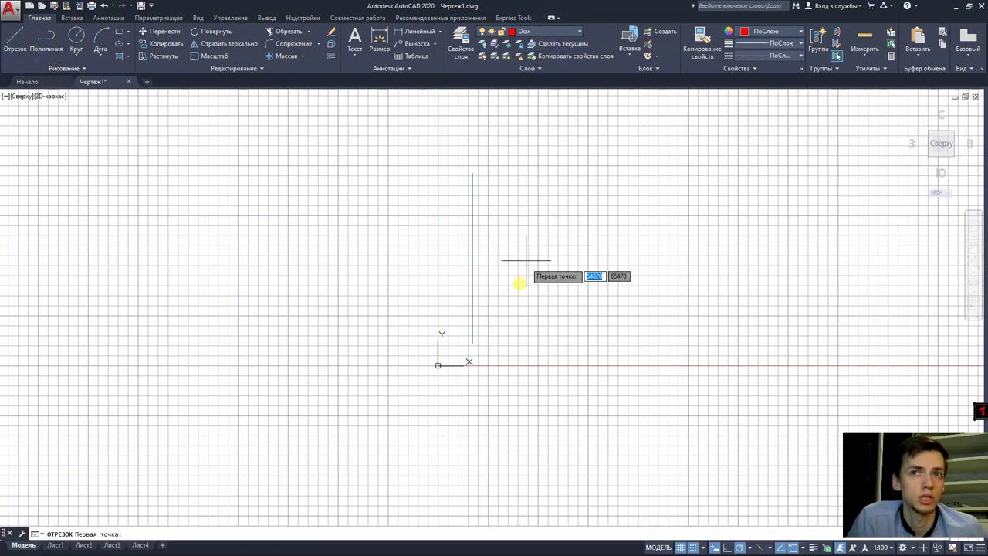
- Draw a vertical red axis line on Оси to the right of the wall line
{"action": "left_click", "coordinate": [512, 341]}
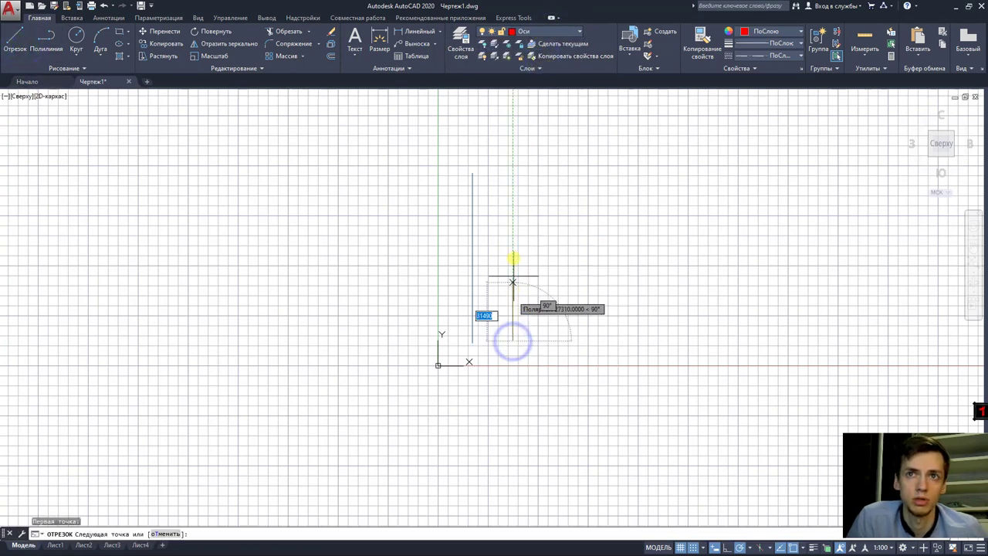
{"action": "left_click", "coordinate": [515, 179]}
{"action": "key", "text": "Escape"}
{"action": "scroll", "coordinate": [518, 252], "scroll_direction": "up", "scroll_amount": 4}
{"action": "scroll", "coordinate": [518, 294], "scroll_direction": "up", "scroll_amount": 2}
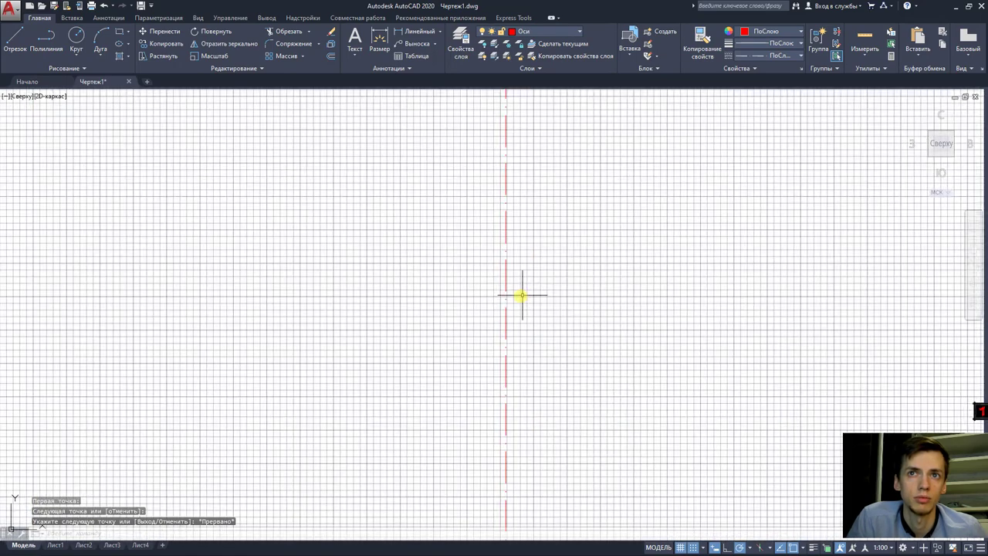
{"action": "scroll", "coordinate": [512, 293], "scroll_direction": "up", "scroll_amount": 2}
{"action": "scroll", "coordinate": [512, 294], "scroll_direction": "down", "scroll_amount": 3}
{"action": "scroll", "coordinate": [517, 293], "scroll_direction": "down", "scroll_amount": 1}
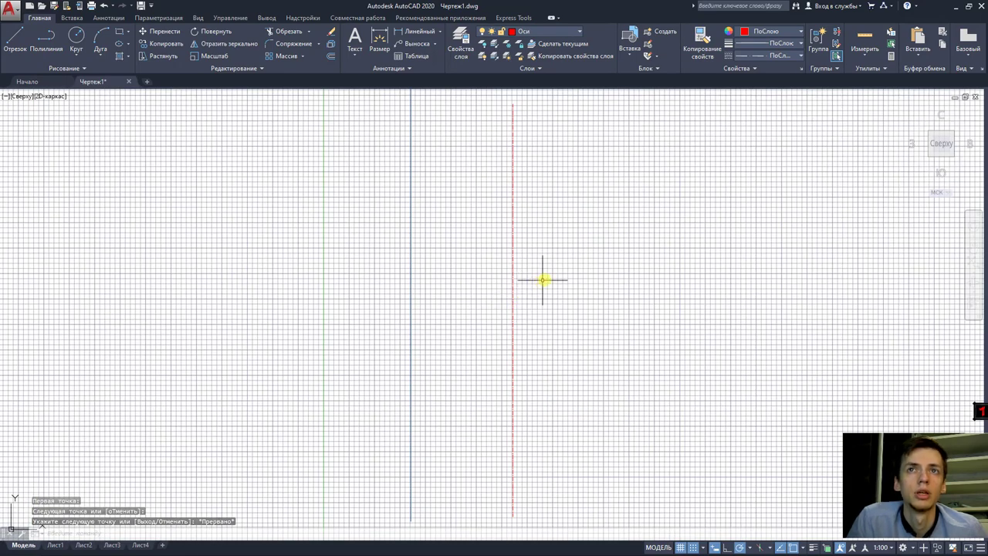
{"action": "middle_click_drag", "start_coordinate": [544, 279], "coordinate": [553, 295]}
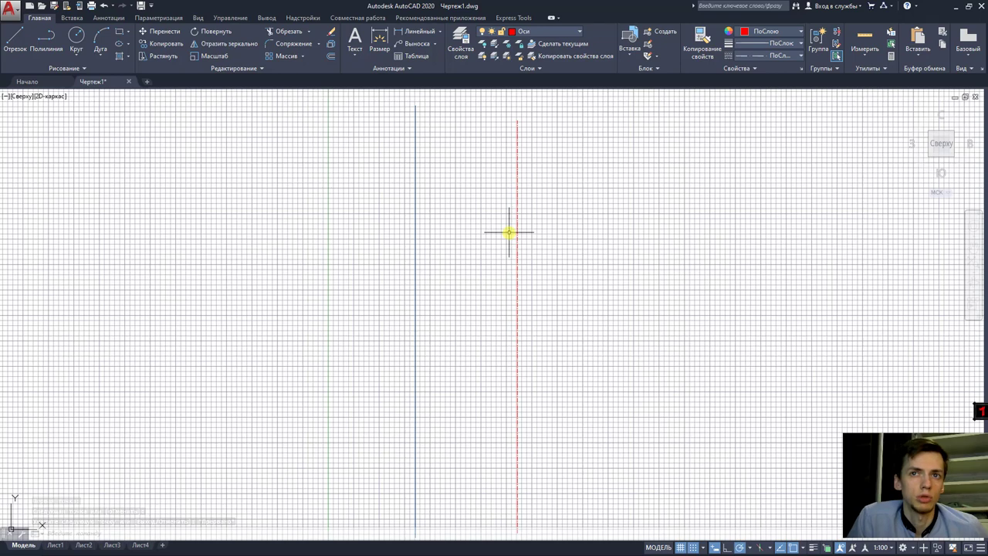
- Try stretching the wall line by its midpoint grip, cancel, and reopen Layer Properties
{"action": "left_click", "coordinate": [430, 290]}
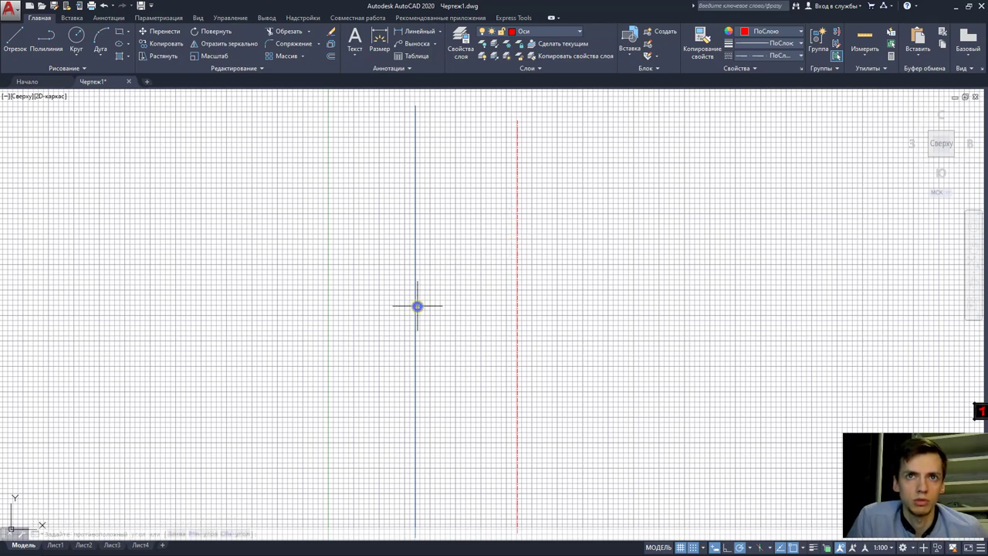
{"action": "left_click", "coordinate": [415, 304]}
{"action": "left_click", "coordinate": [415, 322]}
{"action": "scroll", "coordinate": [463, 318], "scroll_direction": "up", "scroll_amount": 3}
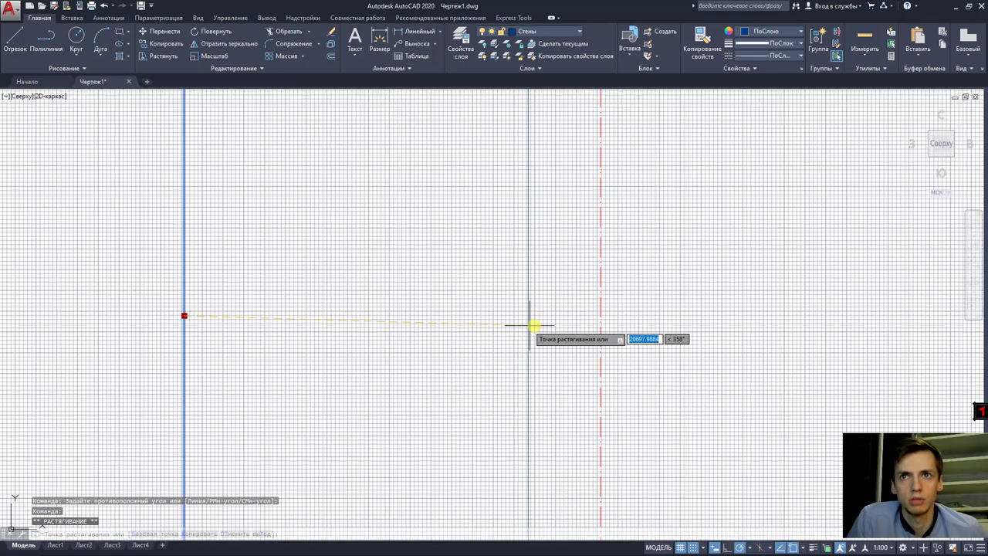
{"action": "scroll", "coordinate": [633, 318], "scroll_direction": "down", "scroll_amount": 2}
{"action": "key", "text": "Escape"}
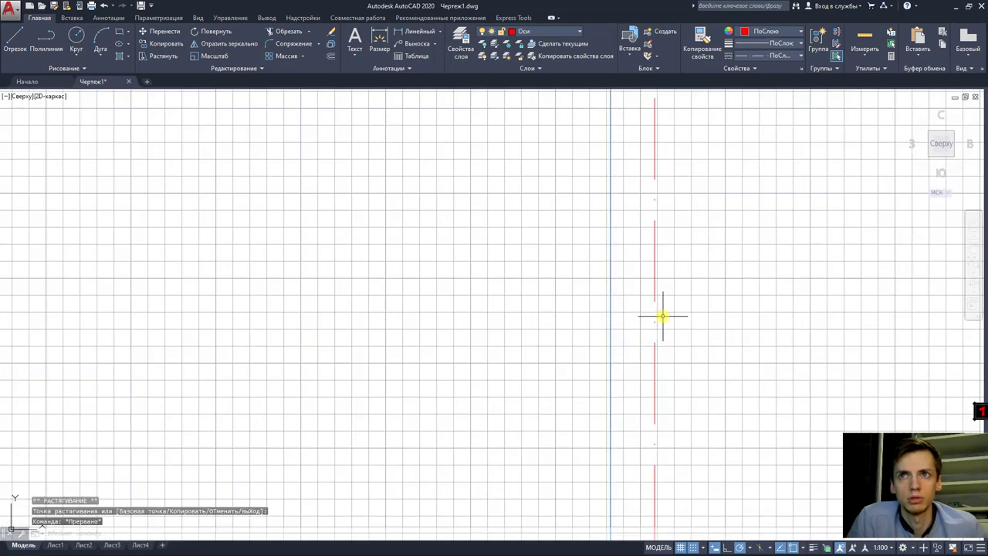
{"action": "scroll", "coordinate": [662, 315], "scroll_direction": "up", "scroll_amount": 2}
{"action": "scroll", "coordinate": [661, 309], "scroll_direction": "up", "scroll_amount": 2}
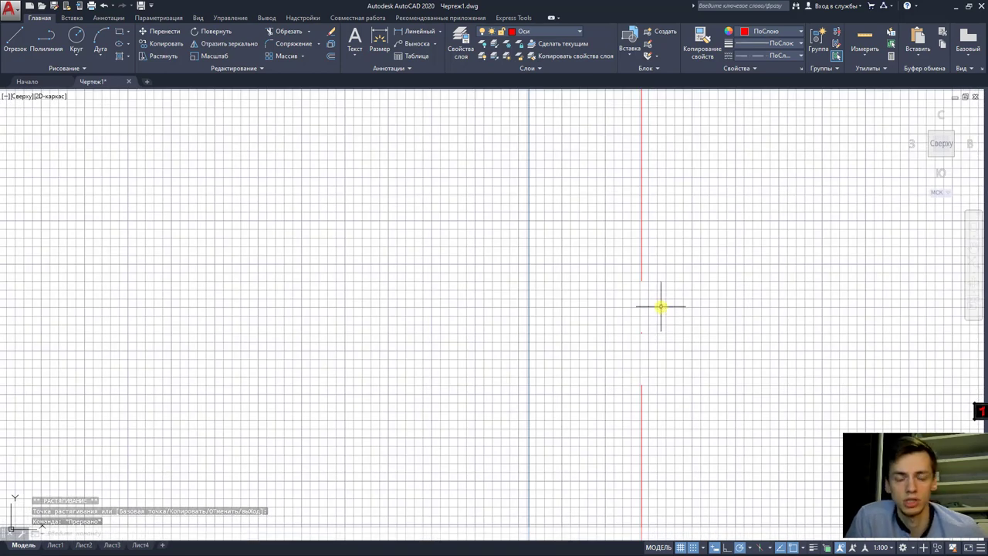
{"action": "left_click", "coordinate": [461, 42]}
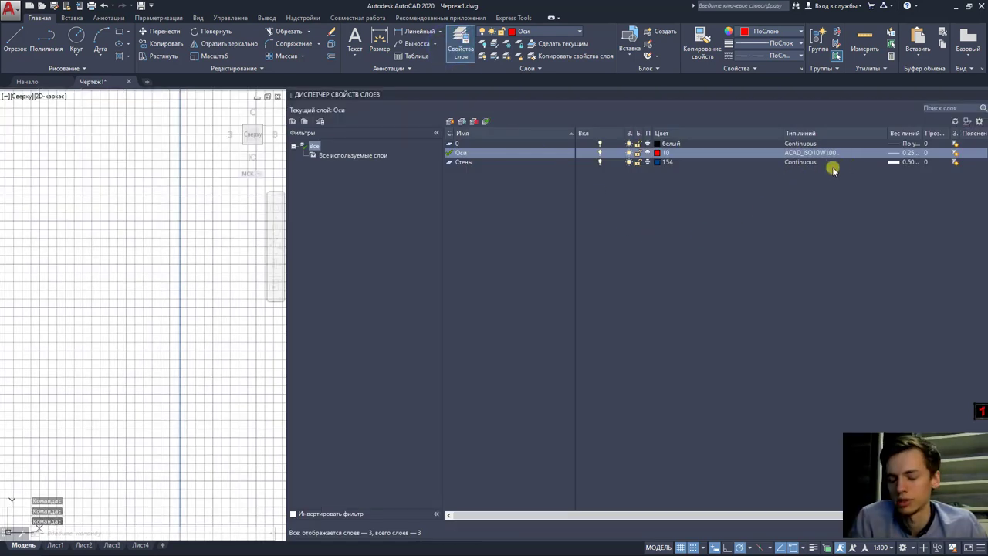
- Close the Layer Properties Manager and open the status-bar customization list
{"action": "left_click", "coordinate": [474, 52]}
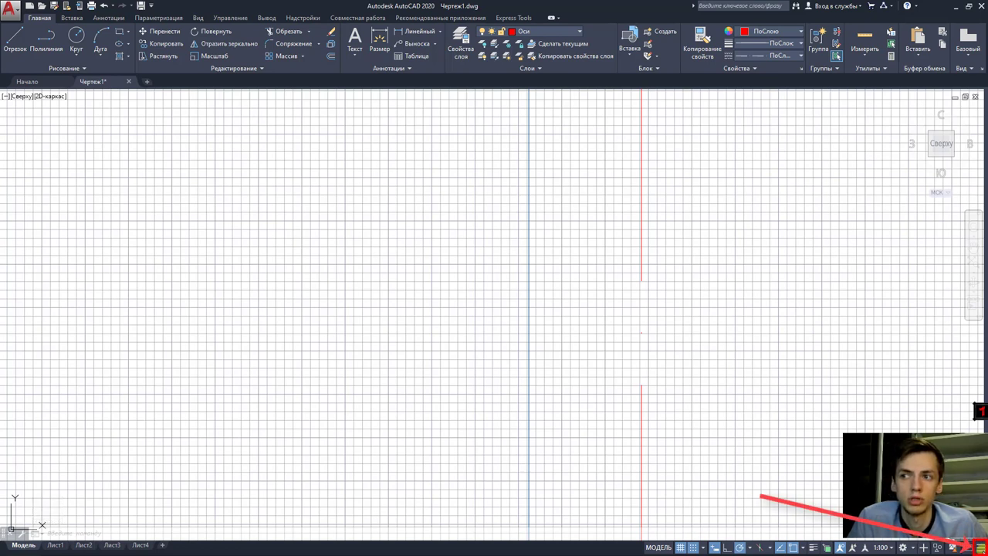
{"action": "left_click", "coordinate": [979, 548]}
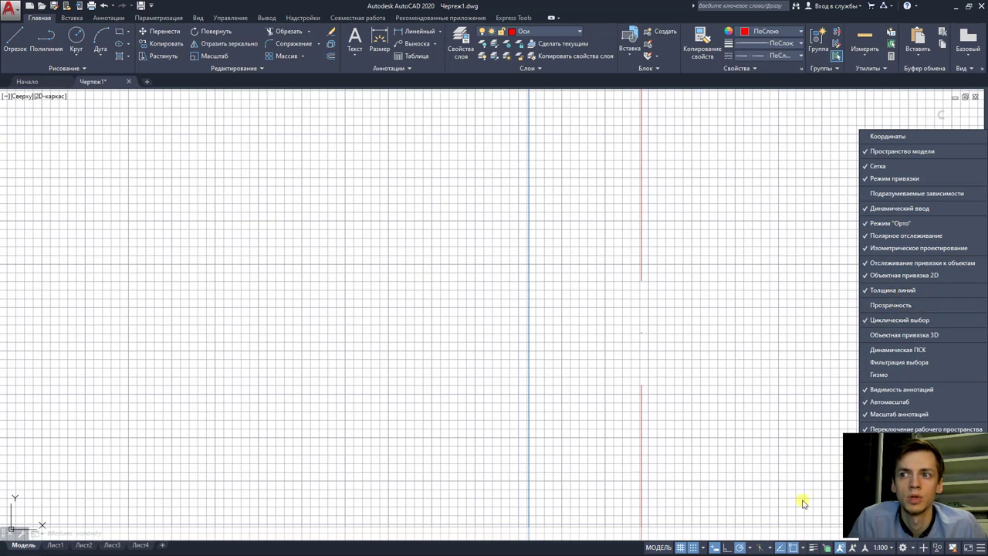
- Add Lineweight to the status bar and switch lineweight display on, showing the wall line thicker
{"action": "left_click", "coordinate": [813, 549]}
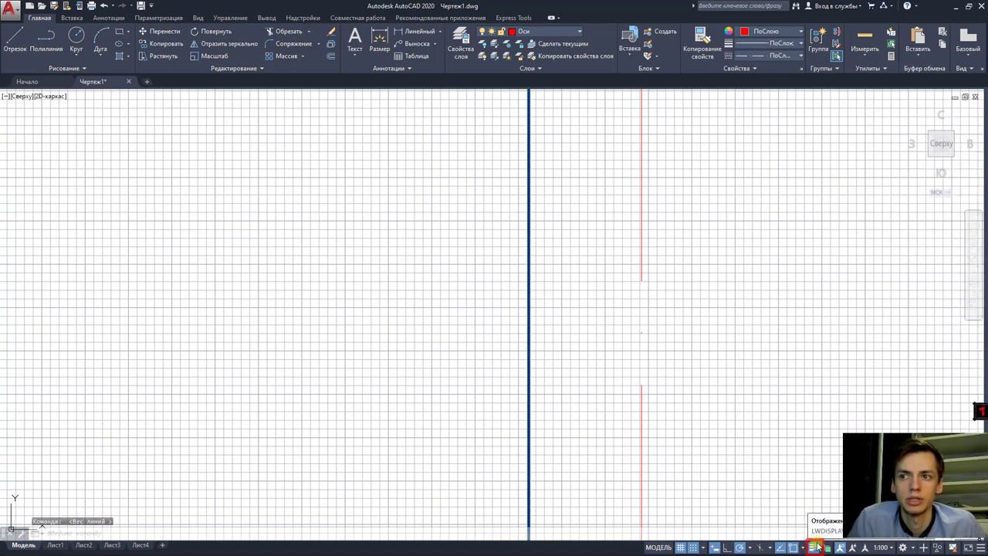
{"action": "left_click", "coordinate": [816, 548]}
{"action": "left_click", "coordinate": [817, 547]}
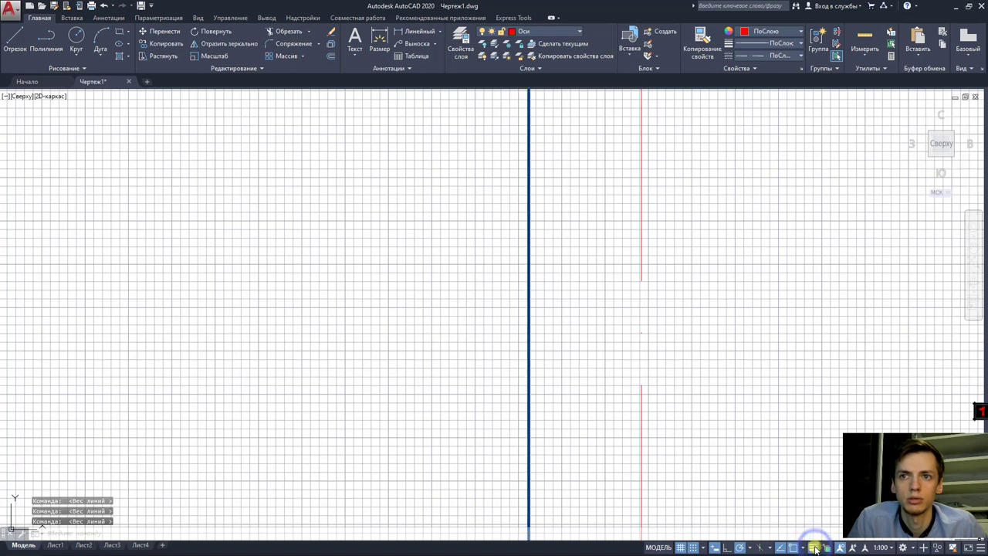
{"action": "left_click", "coordinate": [817, 547]}
{"action": "left_click", "coordinate": [816, 548]}
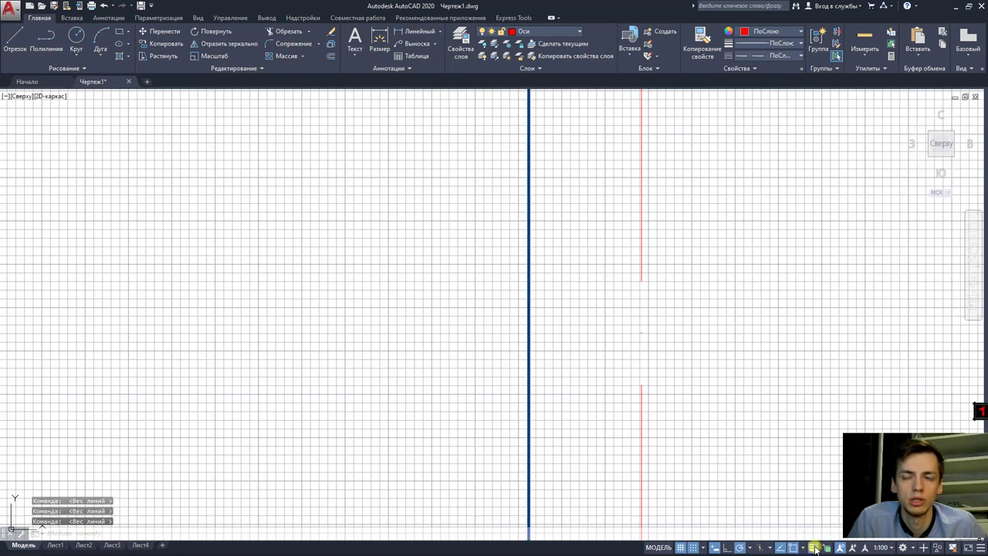
{"action": "scroll", "coordinate": [599, 400], "scroll_direction": "down", "scroll_amount": 1}
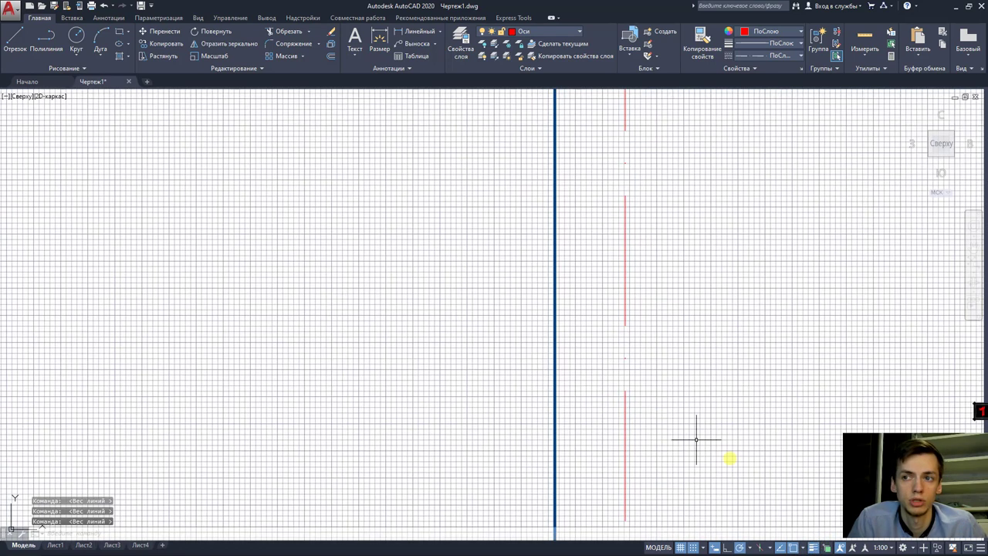
{"action": "left_click", "coordinate": [817, 547]}
{"action": "left_click", "coordinate": [816, 547]}
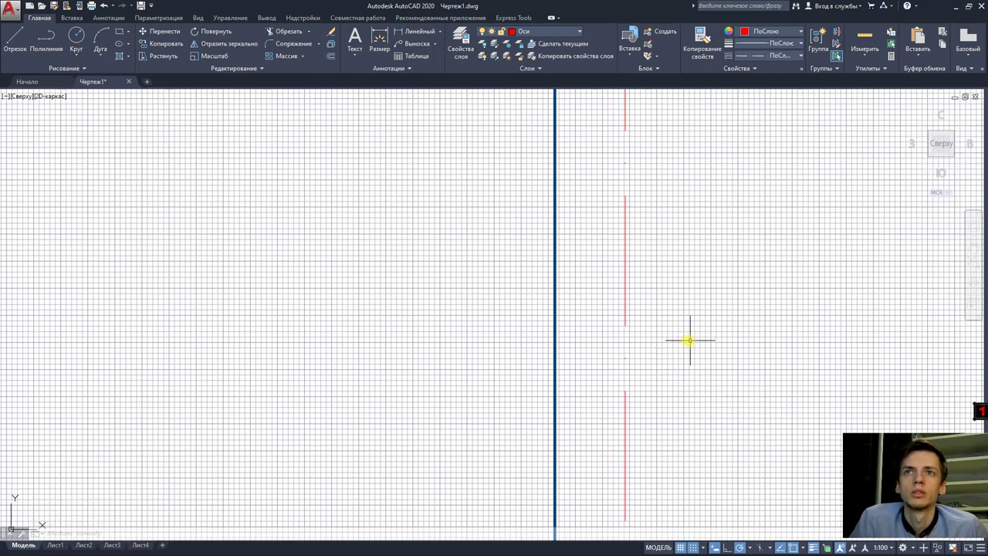
{"action": "middle_click_drag", "start_coordinate": [690, 340], "coordinate": [672, 346]}
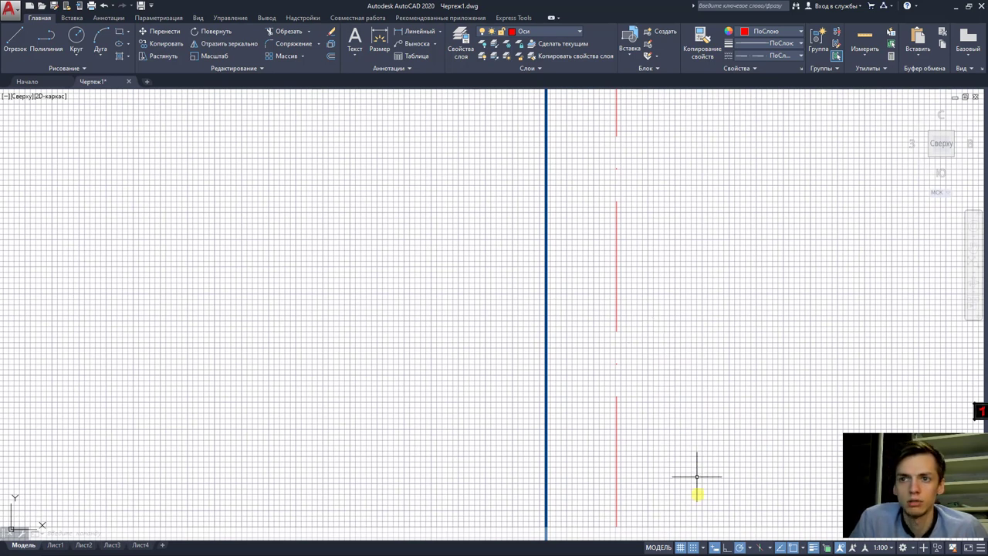
- Switch grid snap and grid display off, pan the drawing, then turn both back on
{"action": "left_click", "coordinate": [693, 547]}
{"action": "left_click", "coordinate": [693, 547]}
{"action": "left_click", "coordinate": [680, 547]}
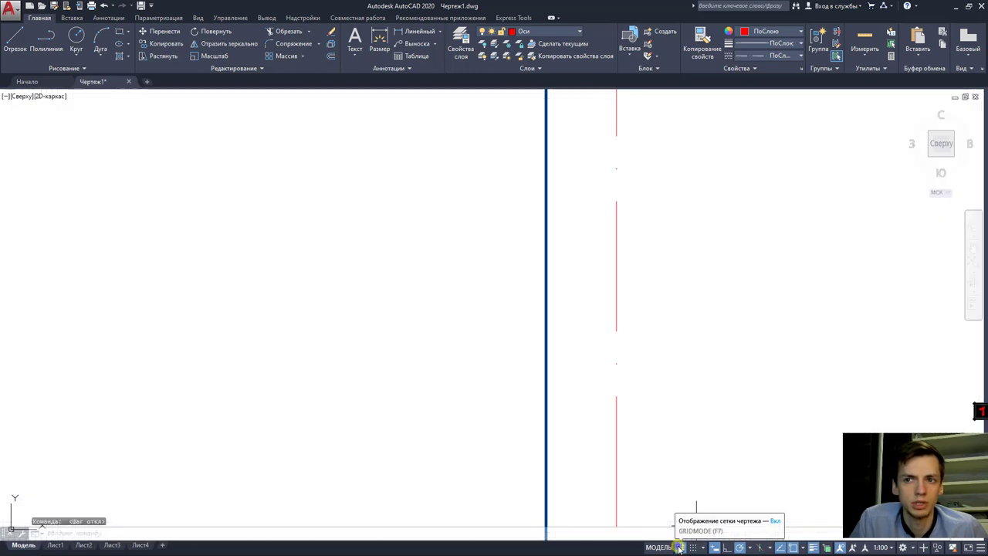
{"action": "scroll", "coordinate": [668, 420], "scroll_direction": "down", "scroll_amount": 5}
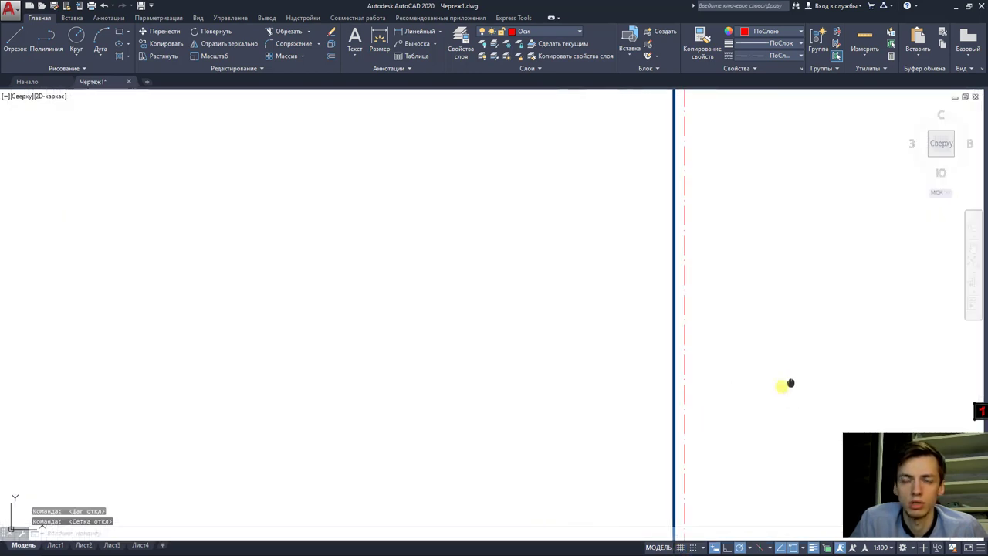
{"action": "middle_click_drag", "start_coordinate": [783, 386], "coordinate": [739, 385]}
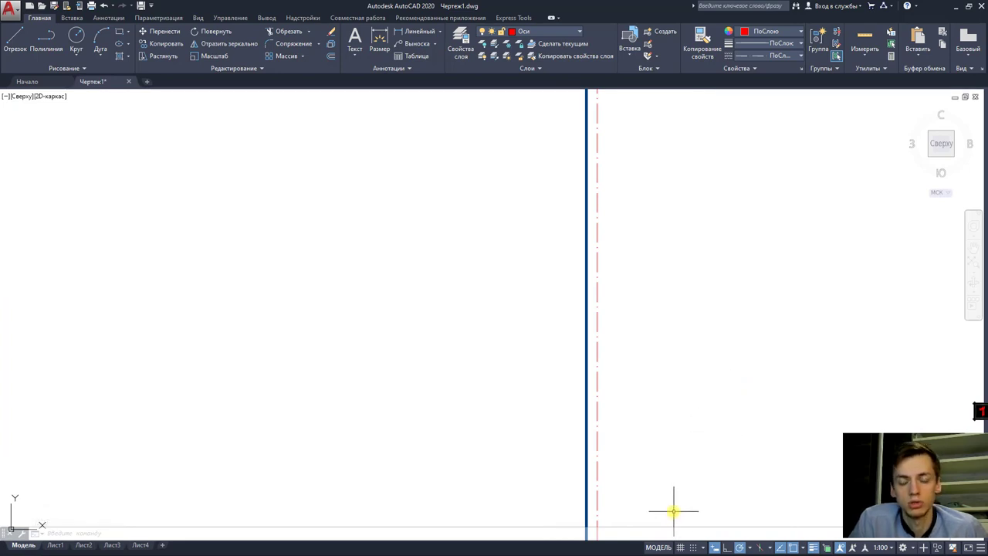
{"action": "left_click", "coordinate": [680, 545]}
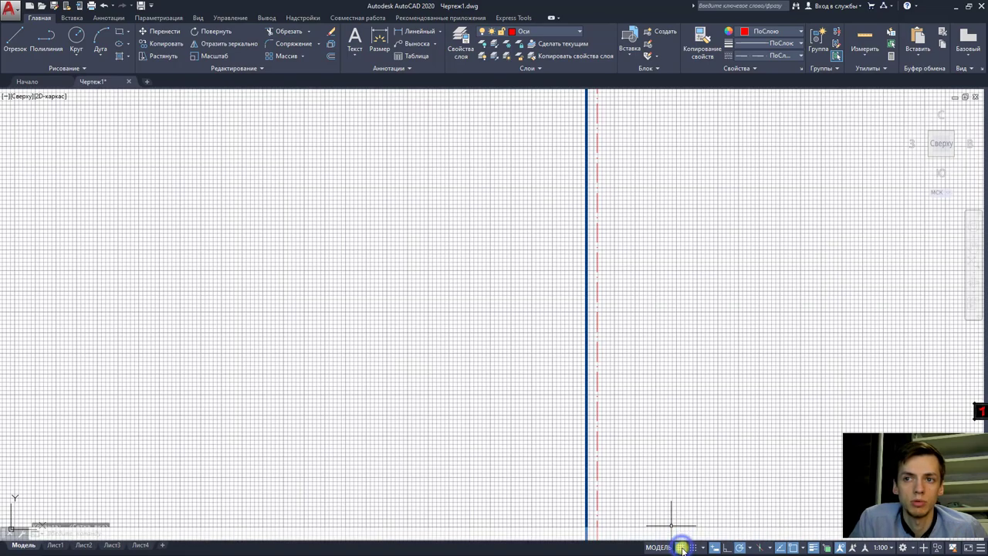
{"action": "left_click", "coordinate": [692, 546]}
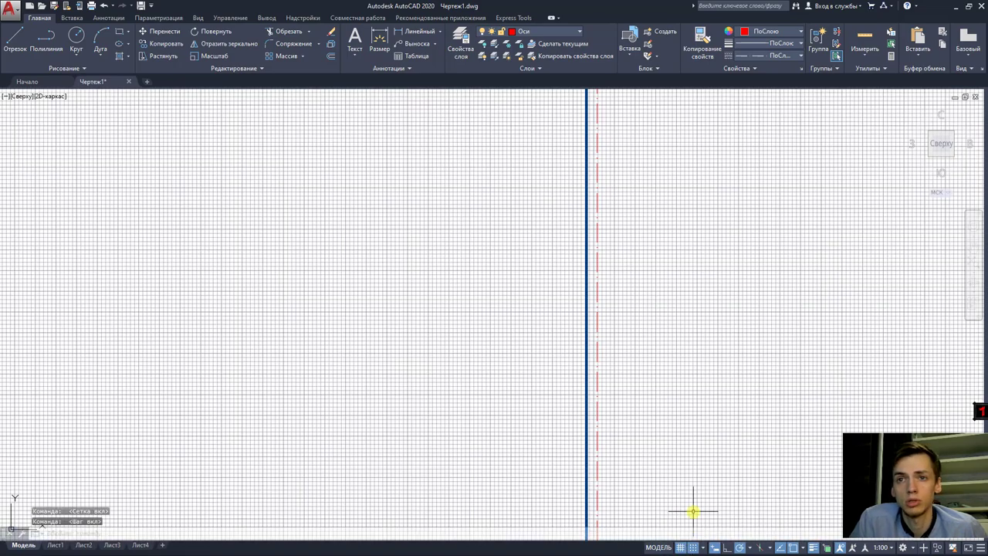
- Adjust the zoom and make Стены the current layer
{"action": "scroll", "coordinate": [602, 457], "scroll_direction": "up", "scroll_amount": 5}
{"action": "scroll", "coordinate": [533, 433], "scroll_direction": "up", "scroll_amount": 3}
{"action": "scroll", "coordinate": [448, 437], "scroll_direction": "up", "scroll_amount": 3}
{"action": "scroll", "coordinate": [430, 438], "scroll_direction": "up", "scroll_amount": 2}
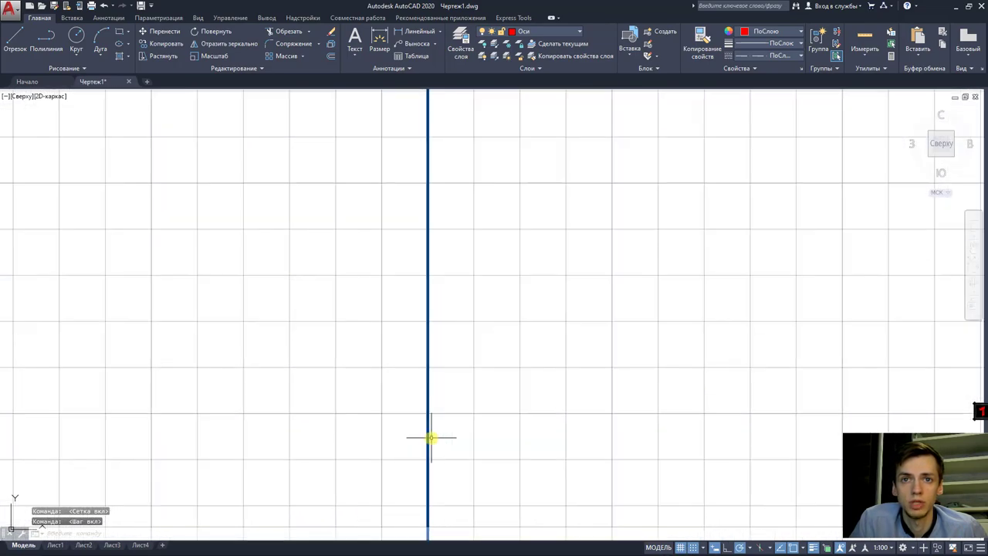
{"action": "scroll", "coordinate": [431, 437], "scroll_direction": "up", "scroll_amount": 2}
{"action": "scroll", "coordinate": [425, 432], "scroll_direction": "up", "scroll_amount": 1}
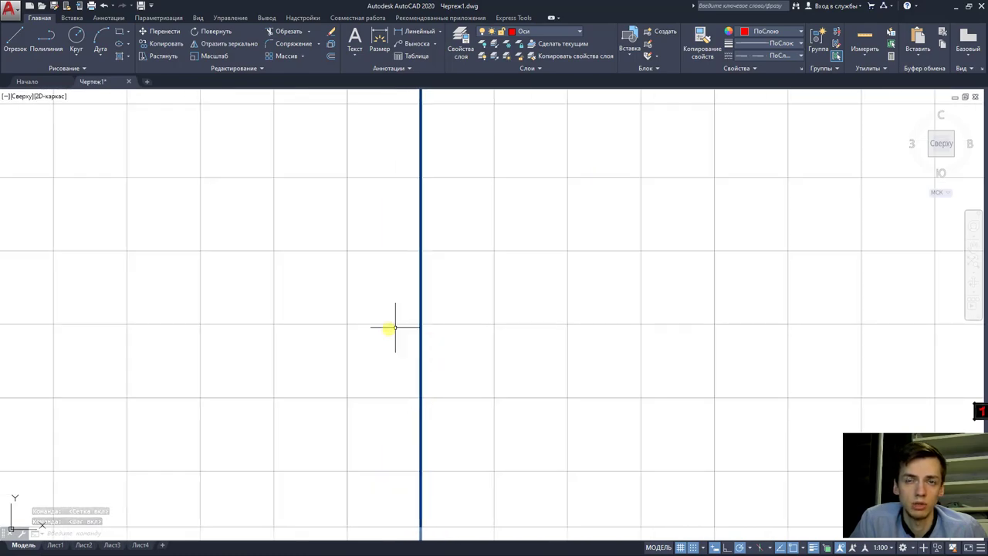
{"action": "scroll", "coordinate": [423, 390], "scroll_direction": "down", "scroll_amount": 2}
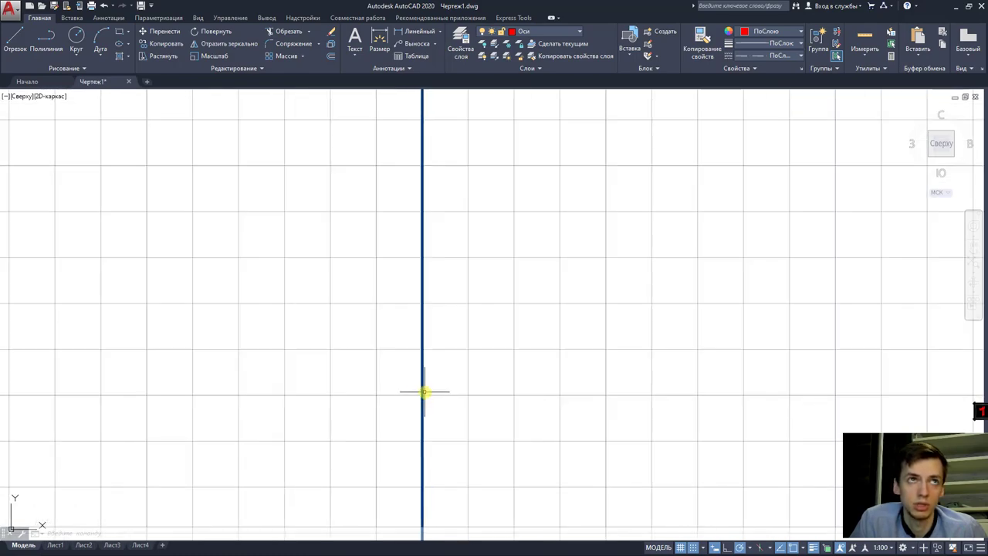
{"action": "scroll", "coordinate": [423, 391], "scroll_direction": "down", "scroll_amount": 2}
{"action": "scroll", "coordinate": [502, 399], "scroll_direction": "down", "scroll_amount": 3}
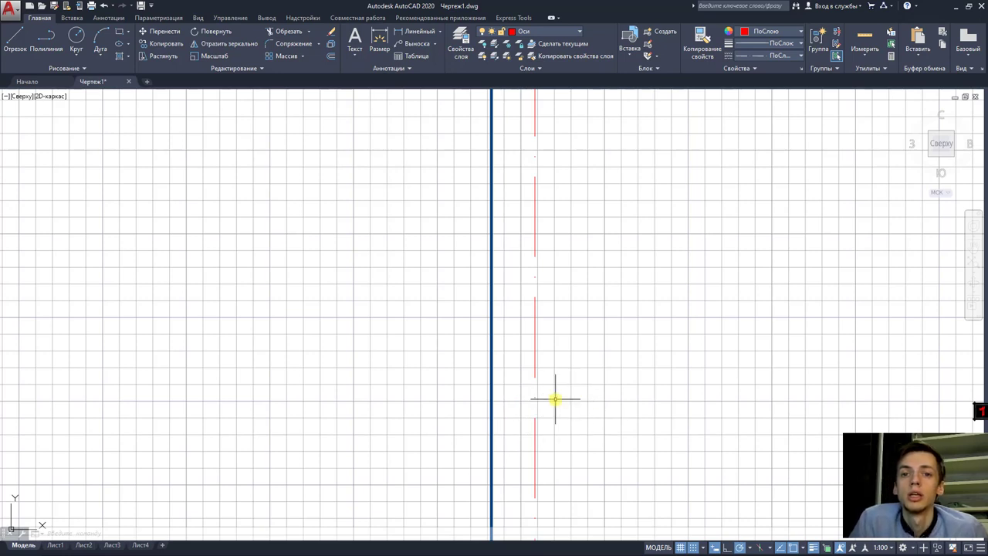
{"action": "scroll", "coordinate": [555, 399], "scroll_direction": "down", "scroll_amount": 2}
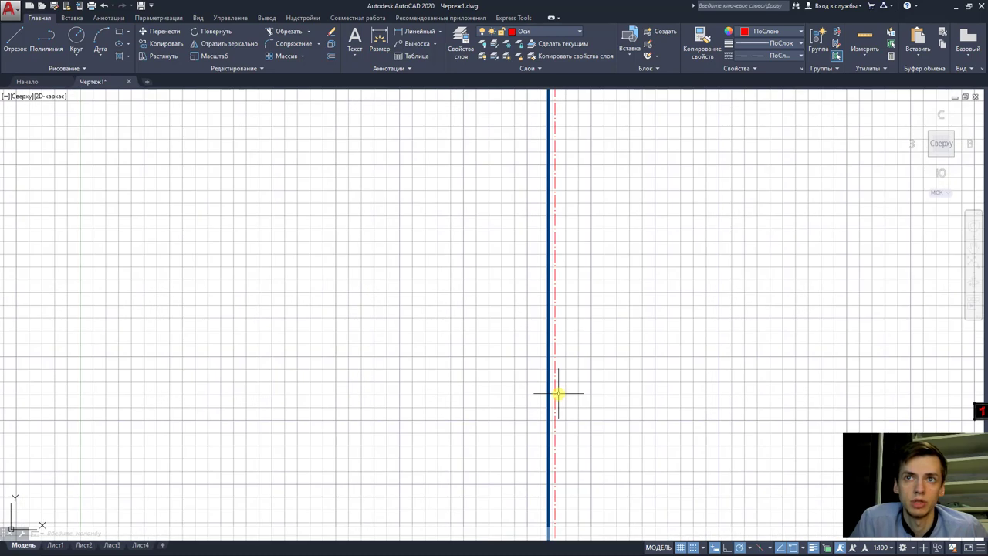
{"action": "scroll", "coordinate": [559, 393], "scroll_direction": "down", "scroll_amount": 2}
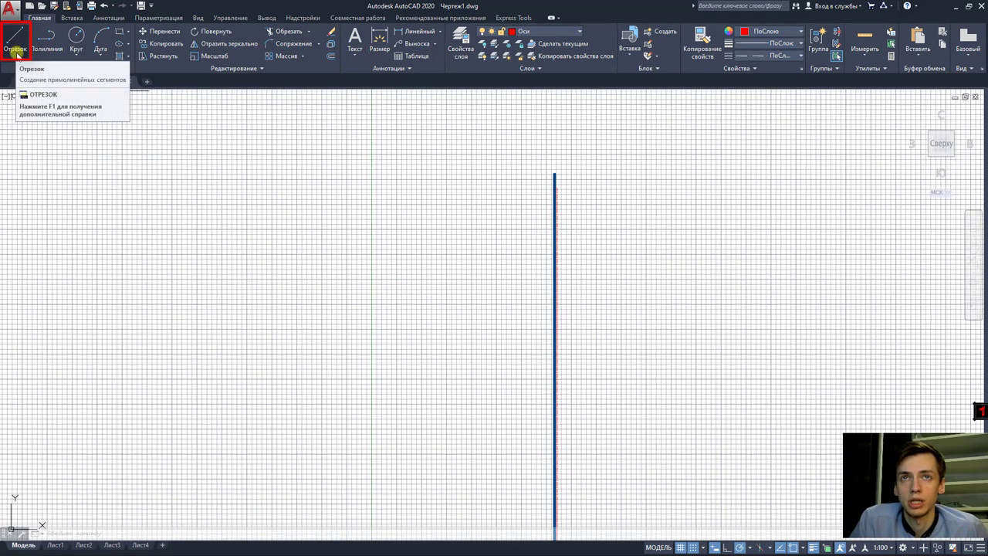
{"action": "left_click", "coordinate": [542, 31]}
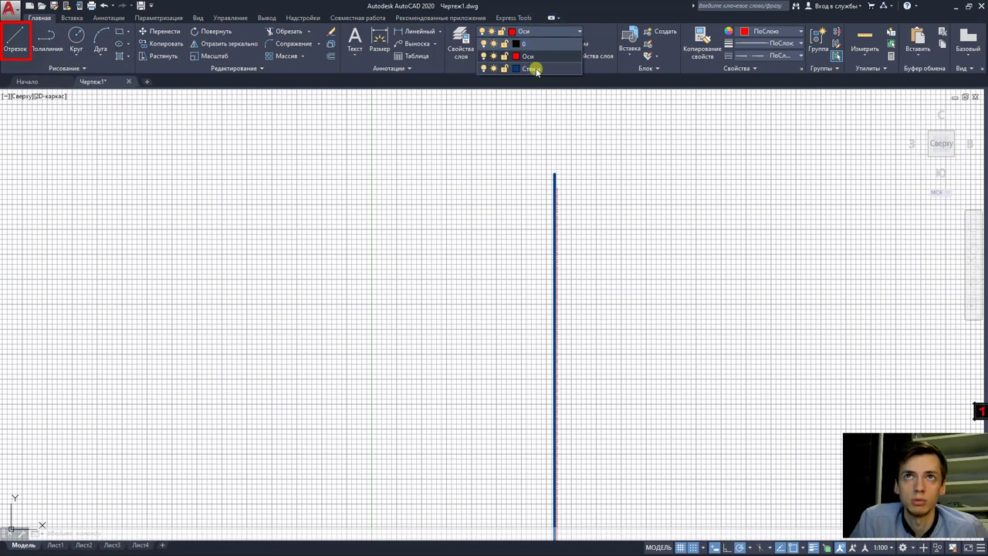
{"action": "left_click", "coordinate": [533, 68]}
- Draw a blue three-segment zigzag with Отрезок left of the vertical axis
{"action": "left_click", "coordinate": [12, 50]}
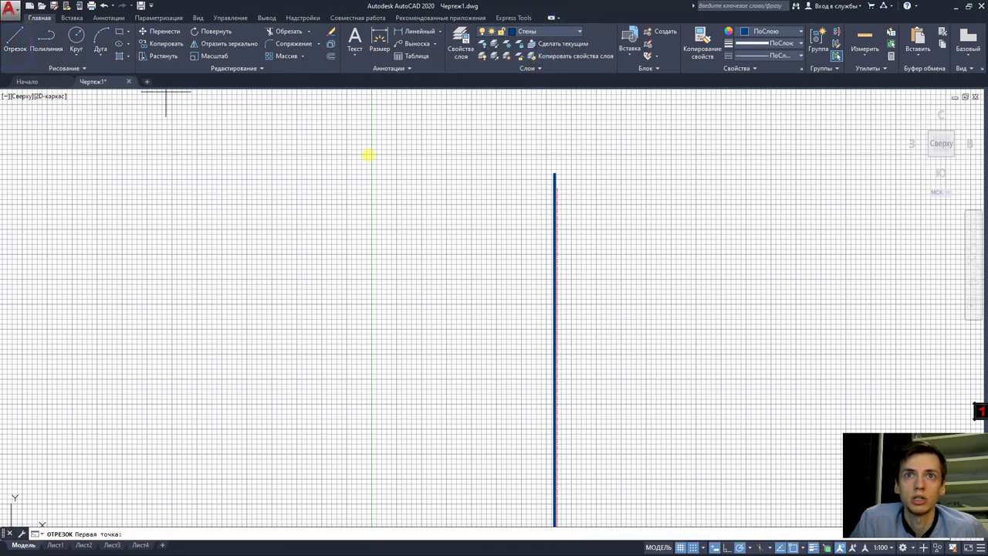
{"action": "left_click", "coordinate": [391, 165]}
{"action": "left_click", "coordinate": [453, 294]}
{"action": "left_click", "coordinate": [356, 369]}
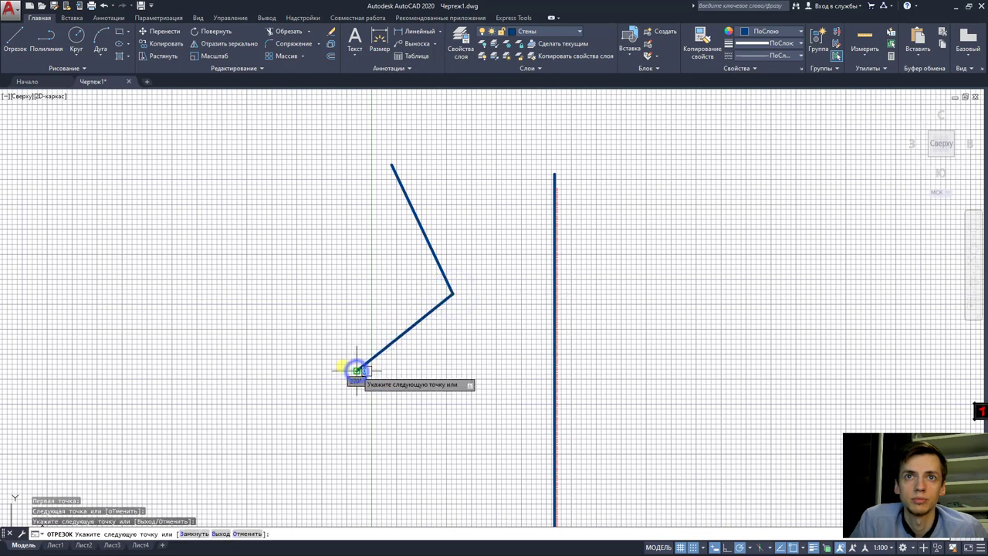
{"action": "left_click", "coordinate": [254, 243]}
{"action": "key", "text": "Escape"}
- Clear the stray selections and start a polyline
{"action": "left_click", "coordinate": [389, 285]}
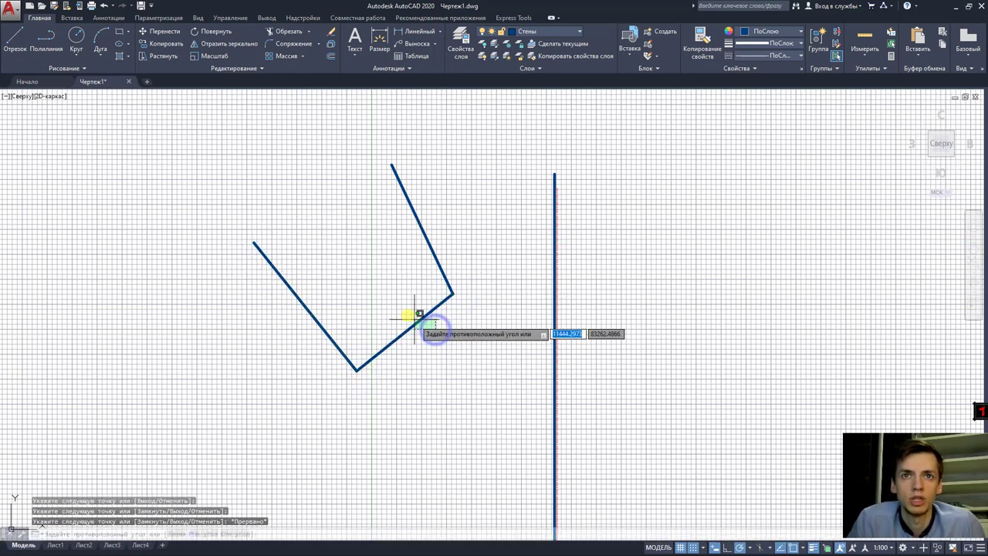
{"action": "left_click", "coordinate": [388, 302]}
{"action": "left_click", "coordinate": [359, 328]}
{"action": "key", "text": "Escape"}
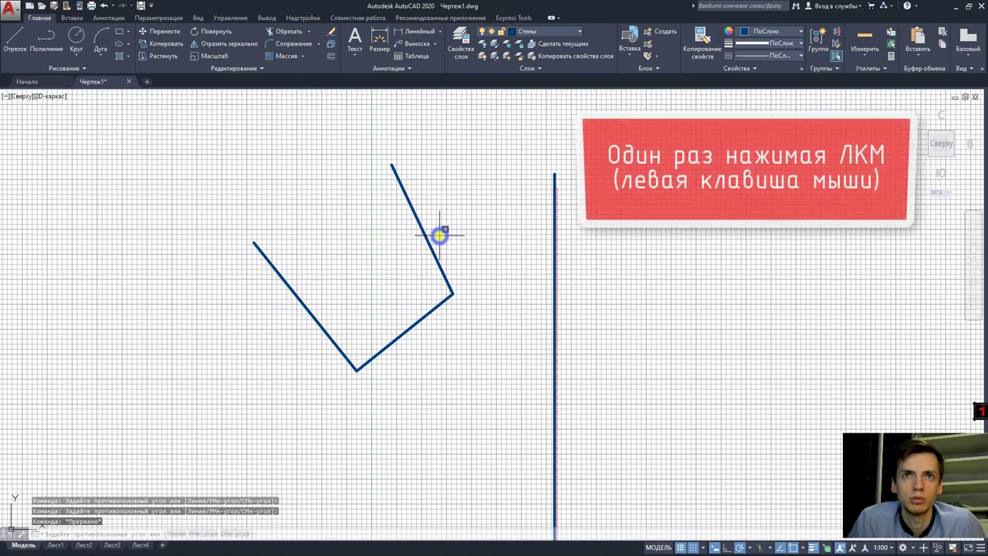
{"action": "left_click", "coordinate": [404, 255]}
{"action": "key", "text": "Escape"}
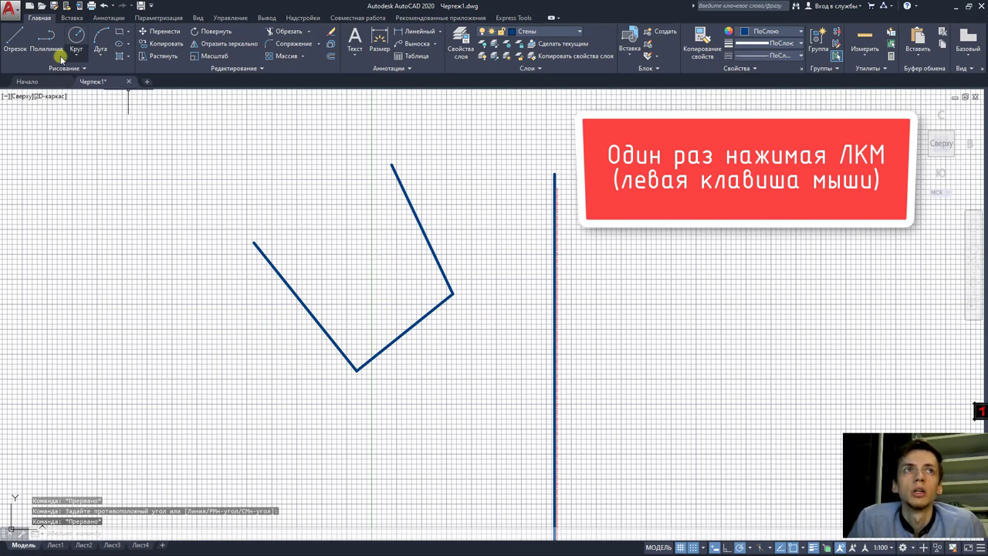
{"action": "left_click", "coordinate": [48, 37]}
{"action": "left_click", "coordinate": [92, 216]}
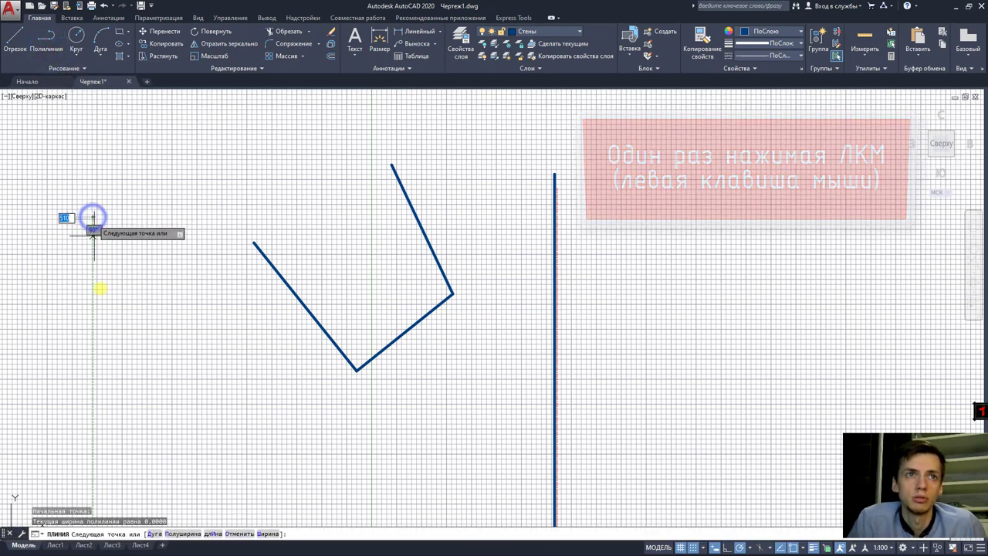
{"action": "left_click", "coordinate": [121, 366]}
{"action": "left_click", "coordinate": [192, 424]}
{"action": "left_click", "coordinate": [305, 466]}
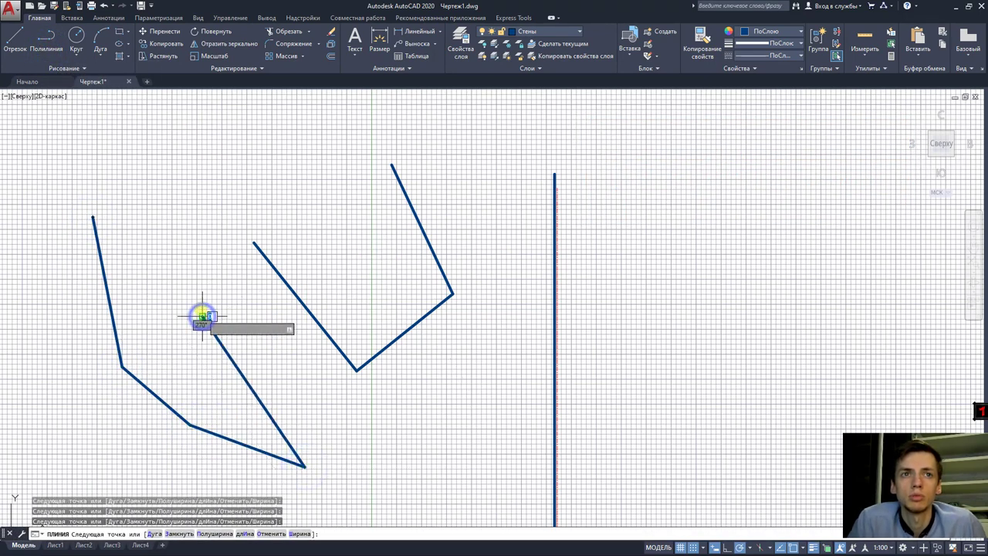
{"action": "left_click", "coordinate": [202, 317]}
{"action": "key", "text": "Escape"}
{"action": "left_click", "coordinate": [221, 344]}
{"action": "key", "text": "Escape"}
{"action": "left_click", "coordinate": [219, 342]}
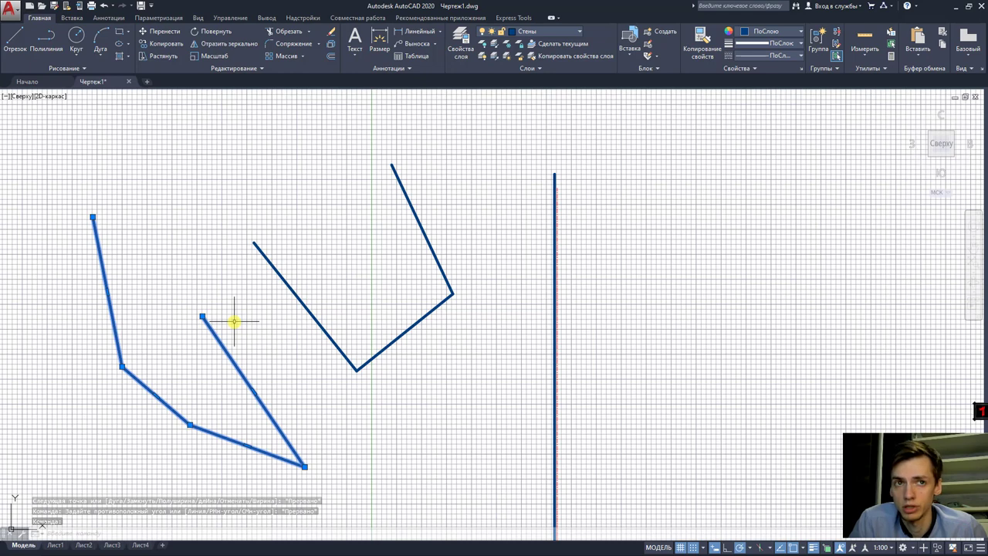
{"action": "left_click", "coordinate": [202, 317]}
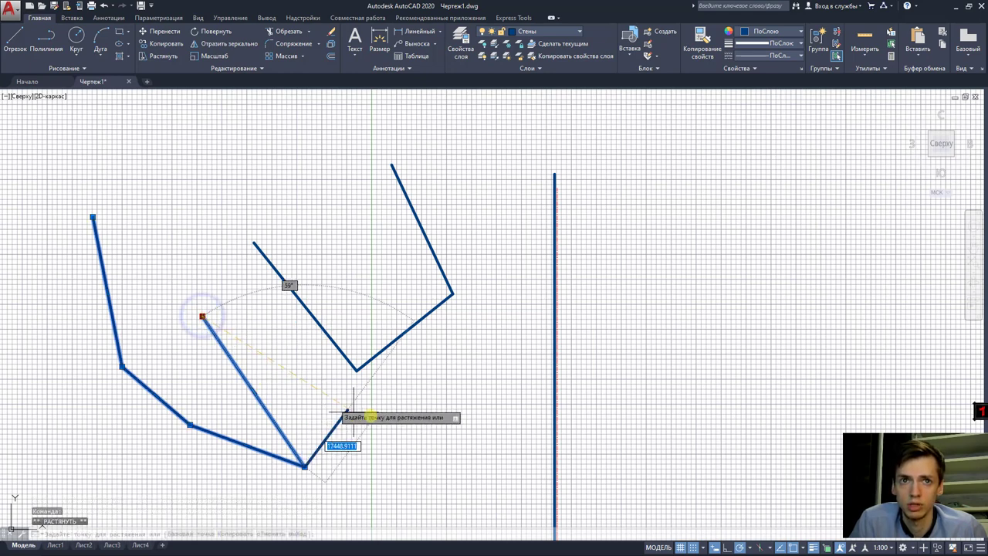
{"action": "key", "text": "Escape"}
{"action": "left_click", "coordinate": [398, 458]}
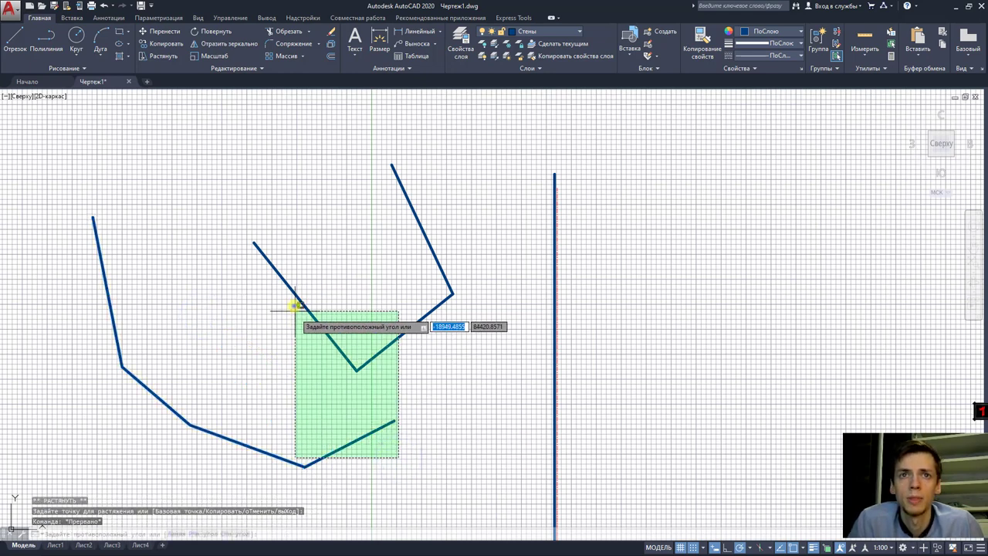
{"action": "left_click", "coordinate": [296, 303]}
{"action": "key", "text": "Delete"}
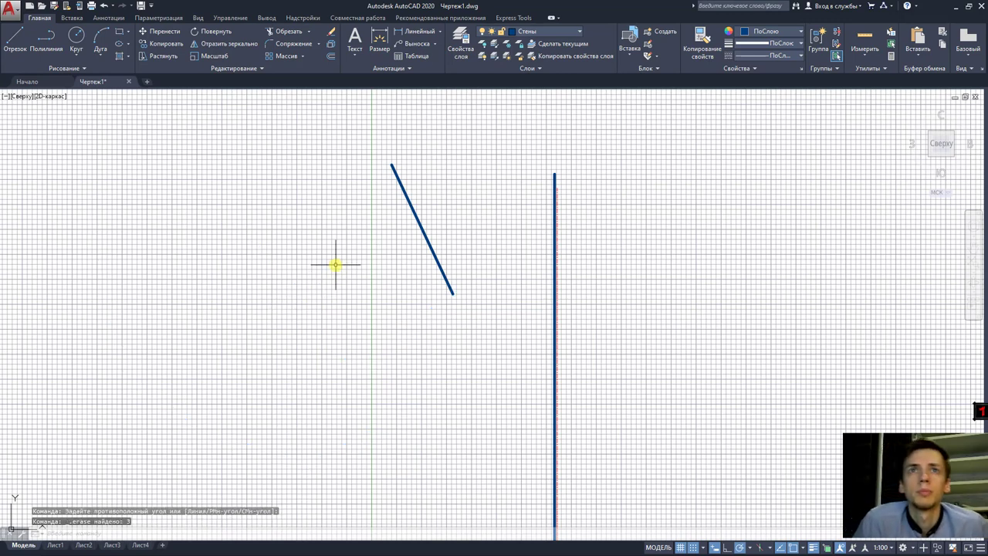
{"action": "left_click", "coordinate": [459, 245]}
{"action": "left_click", "coordinate": [362, 187]}
{"action": "key", "text": "Delete"}
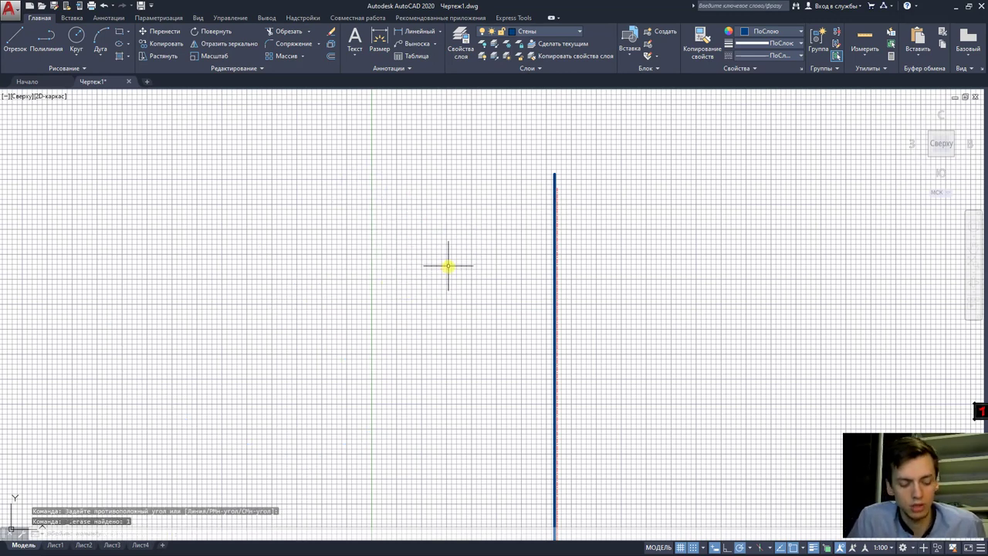
{"action": "key", "text": "ctrl+z"}
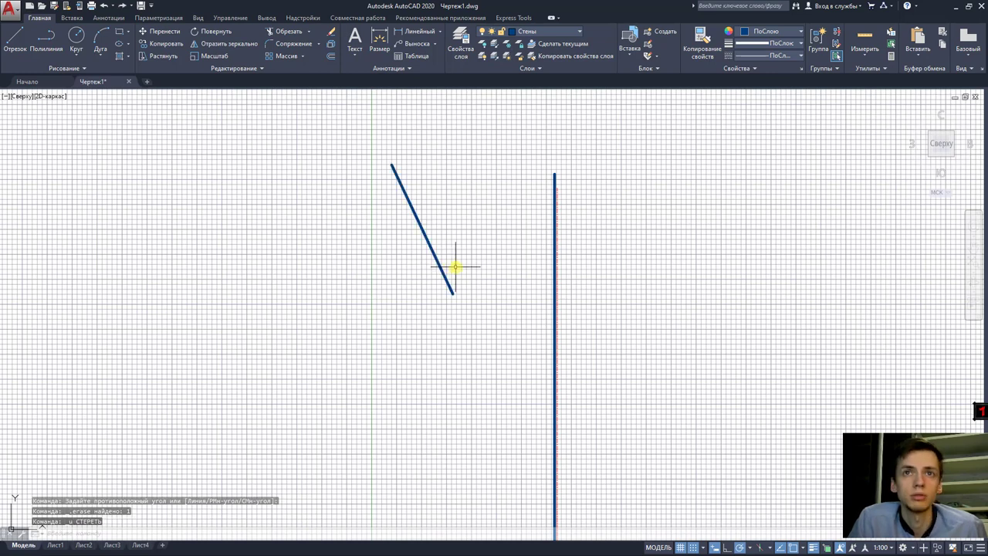
{"action": "key", "text": "ctrl+z"}
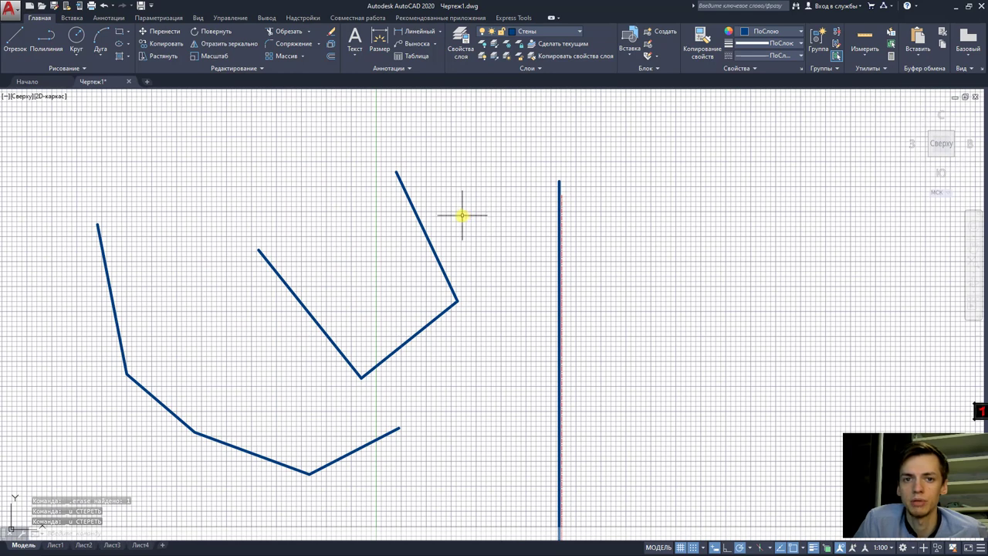
{"action": "left_click", "coordinate": [459, 185]}
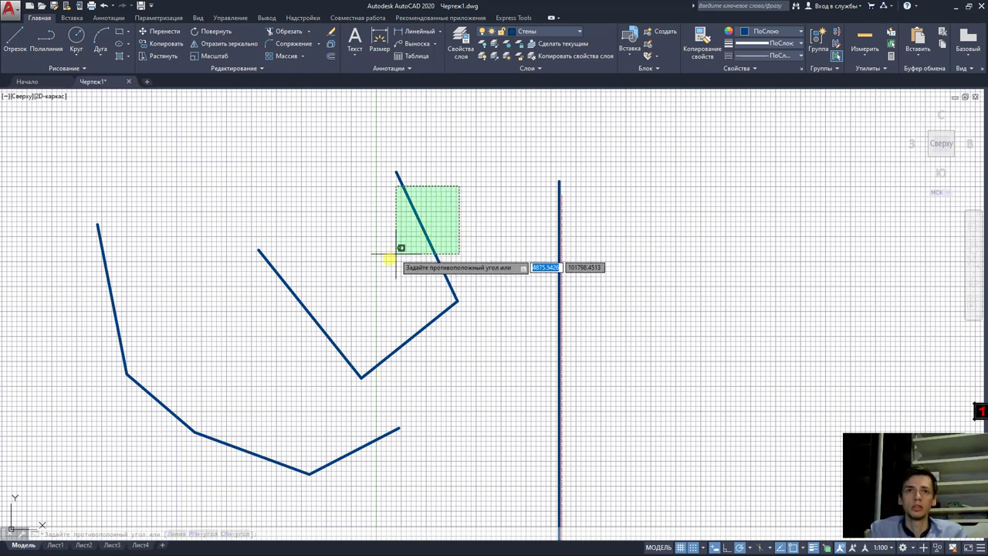
{"action": "left_click", "coordinate": [359, 279]}
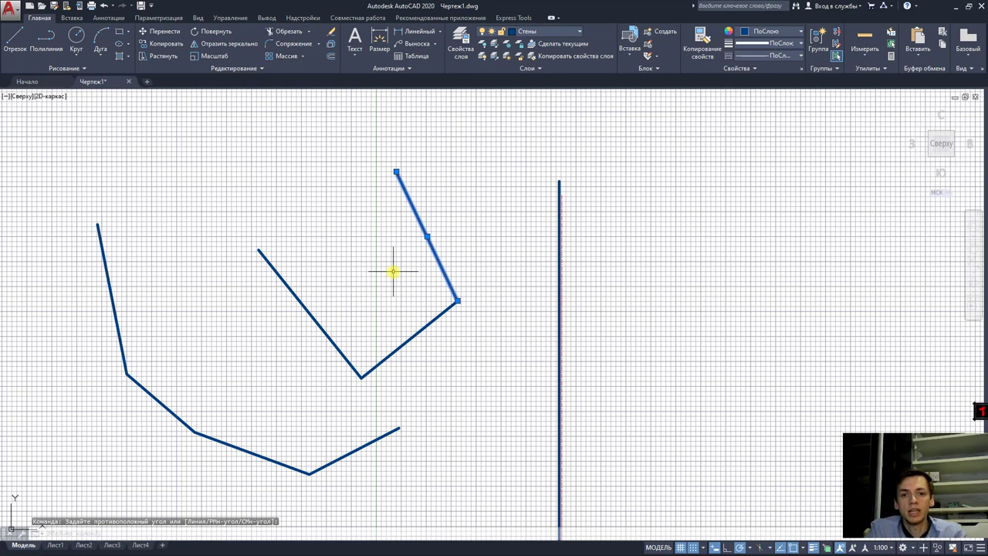
{"action": "key", "text": "Escape"}
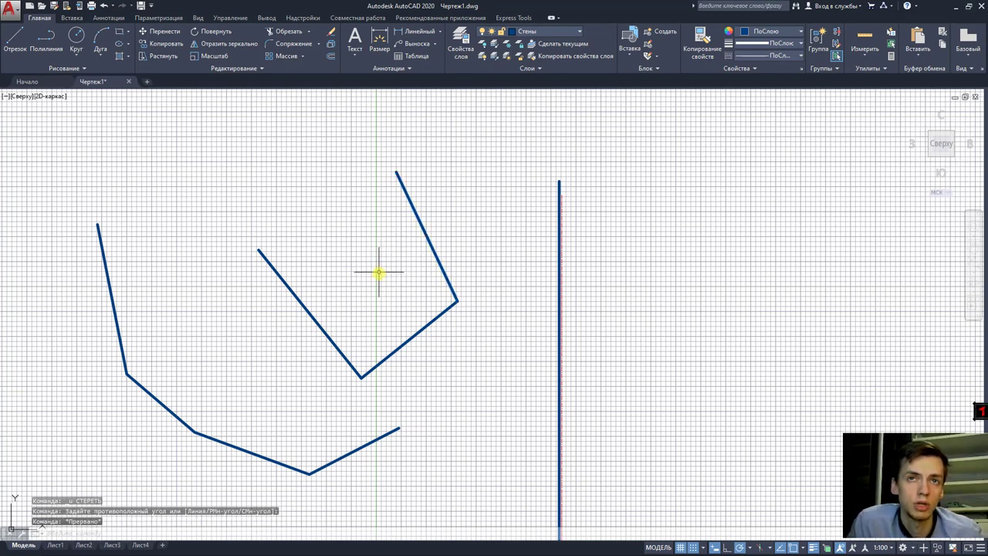
{"action": "left_click", "coordinate": [456, 194]}
{"action": "left_click", "coordinate": [338, 263]}
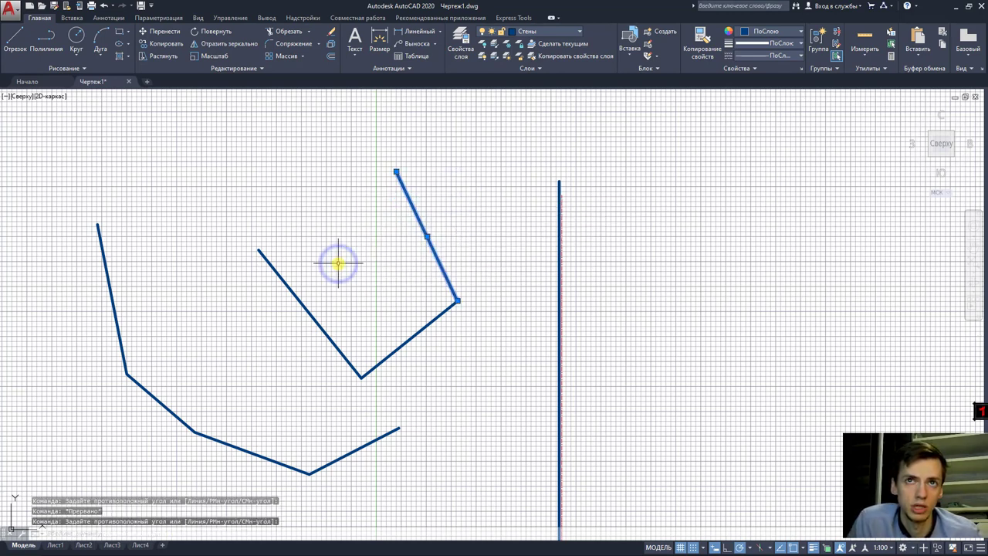
{"action": "key", "text": "Escape"}
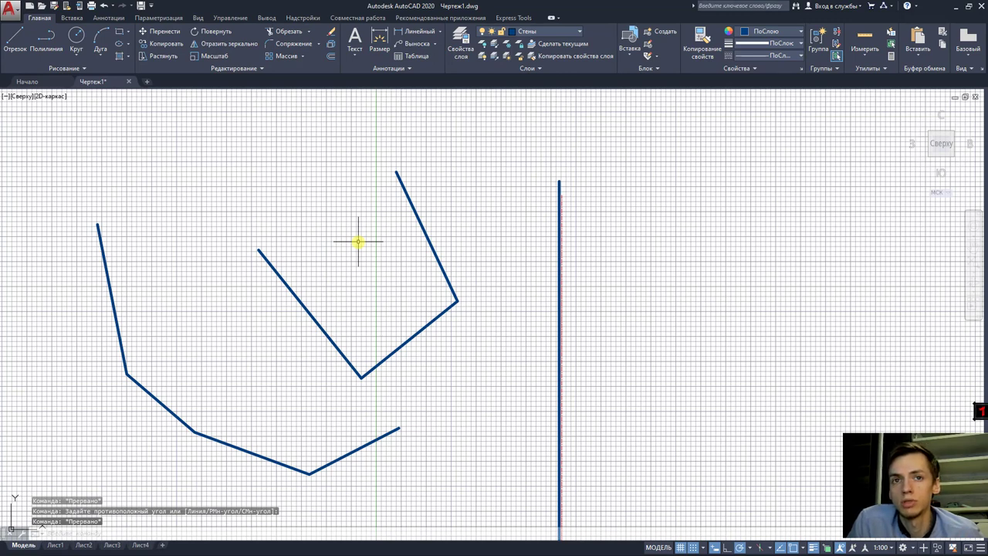
{"action": "left_click", "coordinate": [359, 242]}
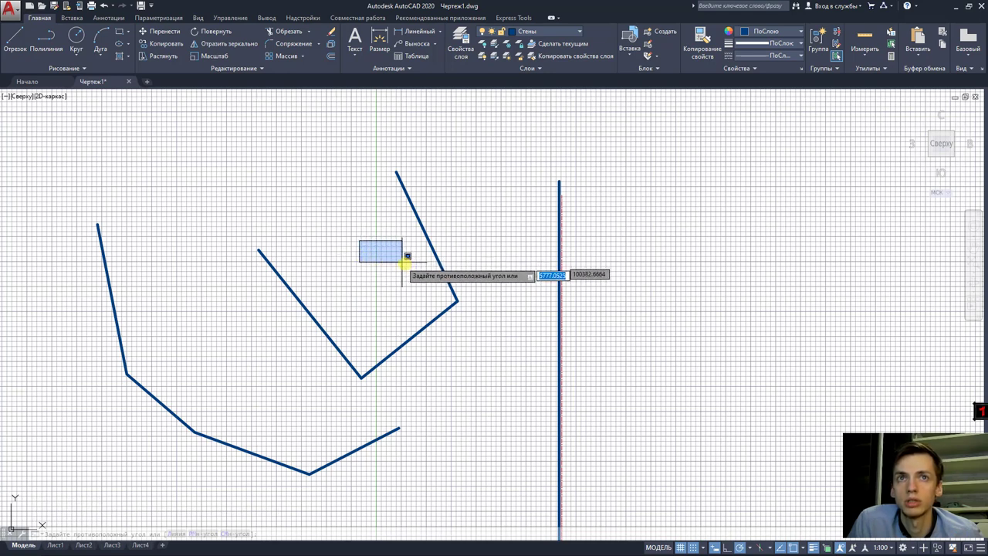
{"action": "left_click", "coordinate": [485, 362]}
{"action": "left_click", "coordinate": [388, 223]}
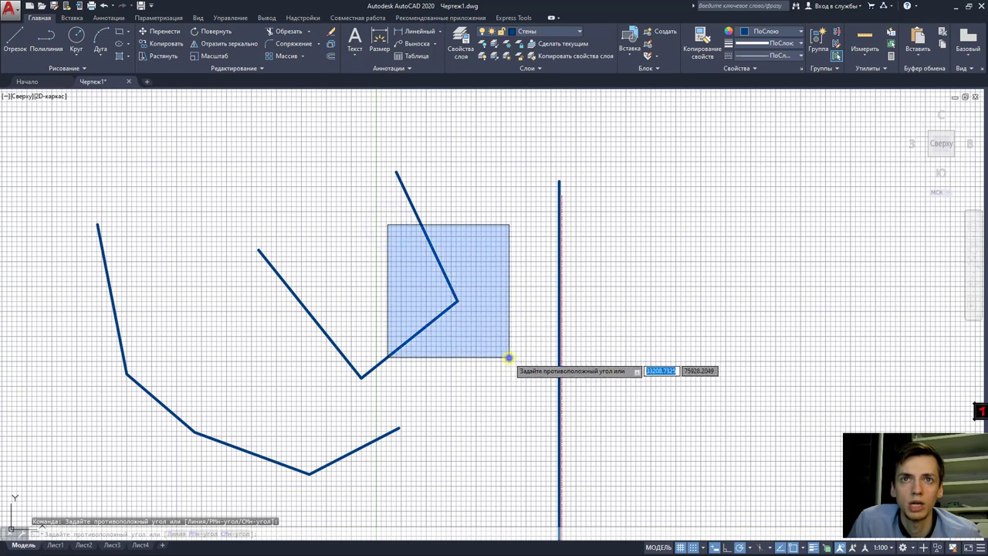
{"action": "left_click", "coordinate": [510, 357]}
{"action": "left_click", "coordinate": [389, 235]}
{"action": "left_click", "coordinate": [489, 357]}
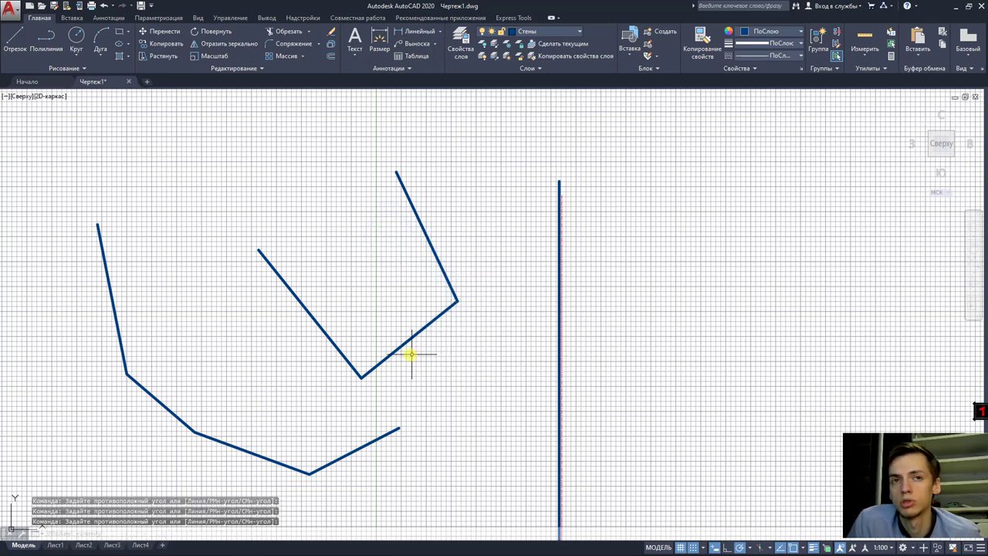
{"action": "left_click", "coordinate": [183, 193]}
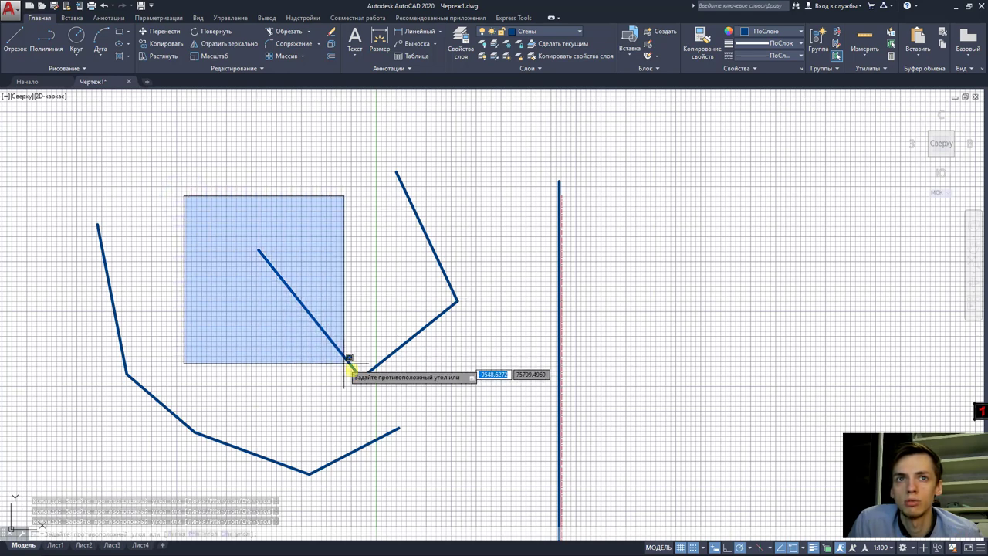
{"action": "left_click", "coordinate": [401, 409]}
{"action": "left_click", "coordinate": [194, 214]}
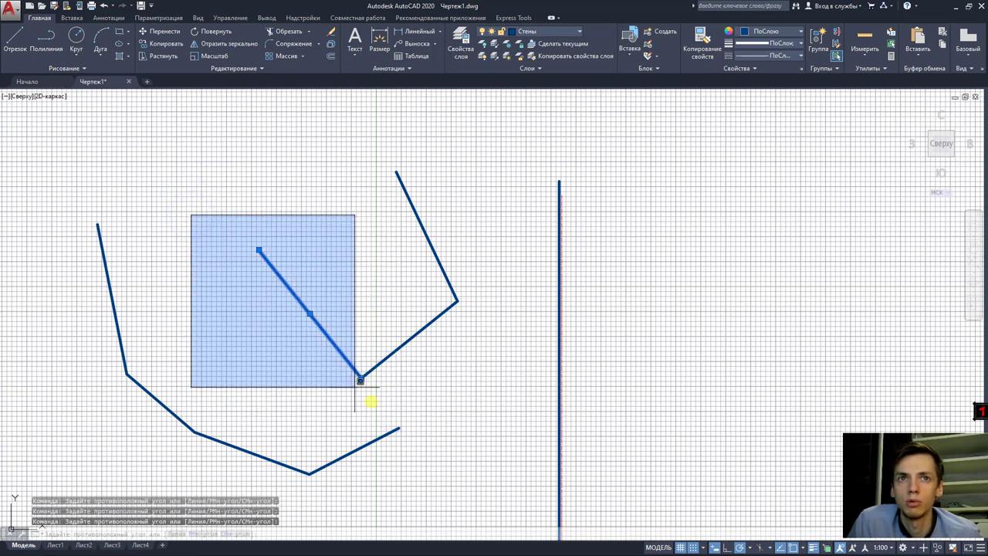
{"action": "left_click", "coordinate": [409, 427]}
{"action": "key", "text": "Escape"}
{"action": "left_click", "coordinate": [393, 412]}
{"action": "left_click", "coordinate": [296, 331]}
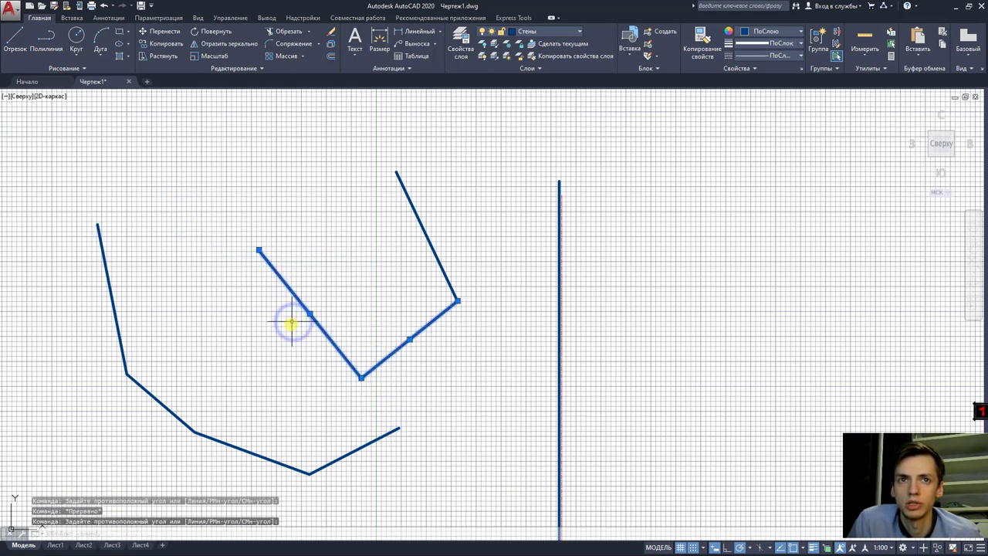
{"action": "key", "text": "Escape"}
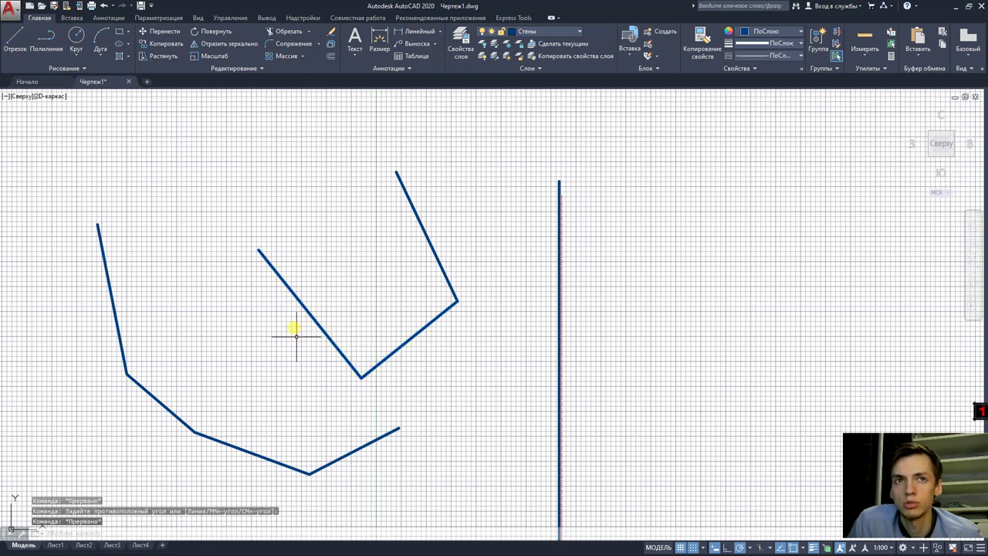
{"action": "left_click", "coordinate": [200, 196]}
{"action": "left_click", "coordinate": [393, 415]}
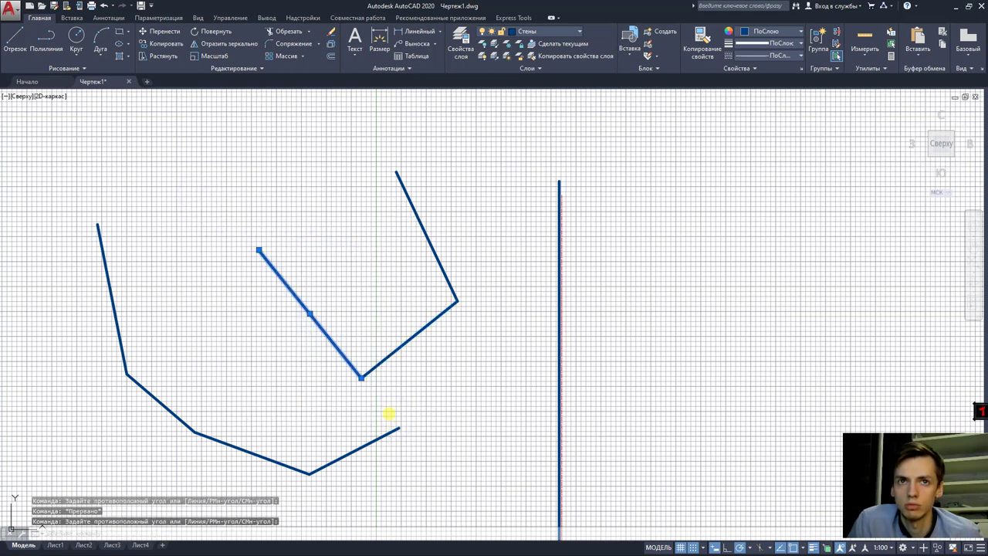
{"action": "key", "text": "Escape"}
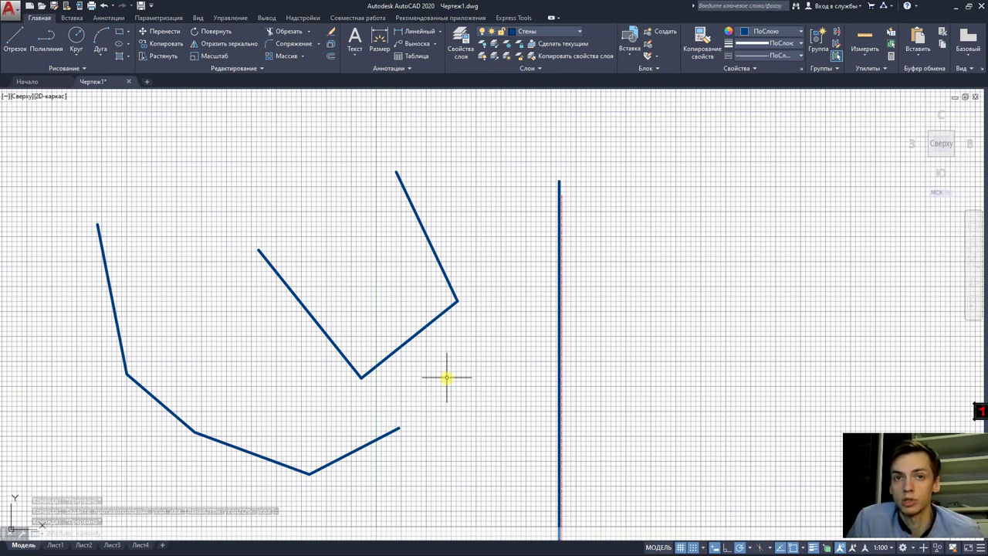
{"action": "mouse_move", "coordinate": [480, 362]}
{"action": "left_mouse_down"}
{"action": "mouse_move", "coordinate": [376, 174]}
{"action": "mouse_move", "coordinate": [589, 379]}
{"action": "mouse_move", "coordinate": [383, 283]}
{"action": "mouse_move", "coordinate": [441, 452]}
{"action": "mouse_move", "coordinate": [537, 164]}
{"action": "left_mouse_up"}
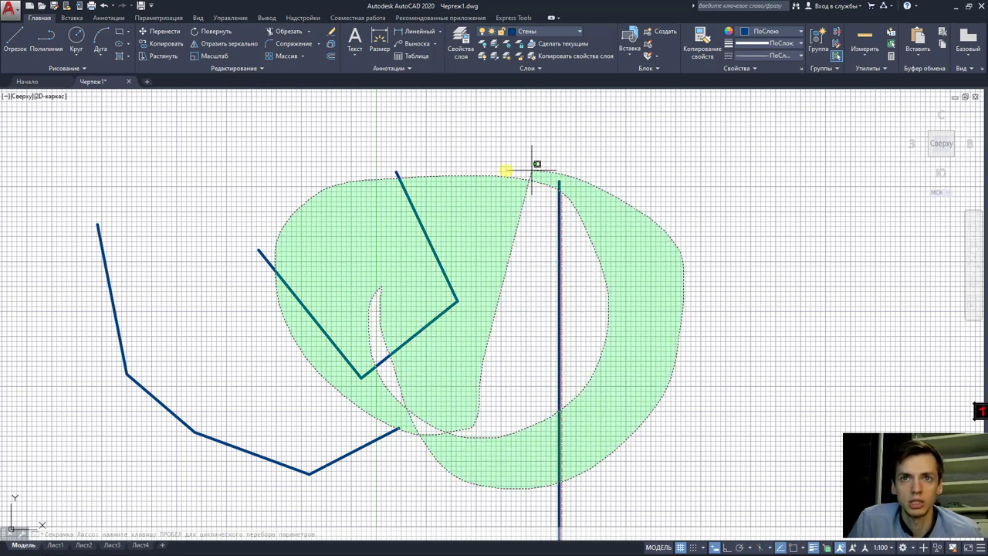
{"action": "key", "text": "Escape"}
{"action": "mouse_move", "coordinate": [340, 263]}
{"action": "left_mouse_down"}
{"action": "mouse_move", "coordinate": [353, 218]}
{"action": "mouse_move", "coordinate": [551, 386]}
{"action": "left_mouse_up"}
{"action": "key", "text": "ctrl+a"}
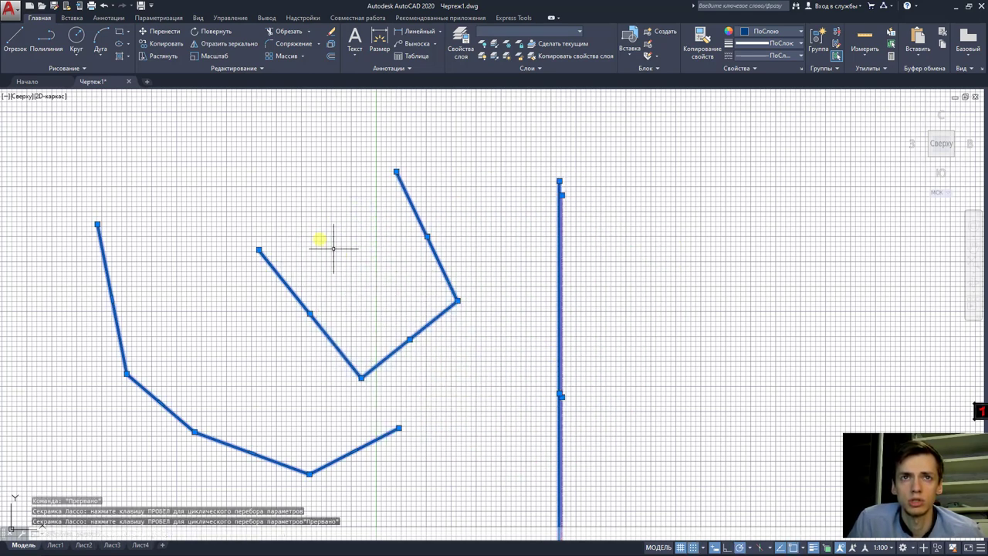
{"action": "mouse_move", "coordinate": [320, 229]}
{"action": "left_mouse_down"}
{"action": "mouse_move", "coordinate": [302, 276]}
{"action": "mouse_move", "coordinate": [391, 265]}
{"action": "mouse_move", "coordinate": [338, 395]}
{"action": "mouse_move", "coordinate": [360, 203]}
{"action": "mouse_move", "coordinate": [440, 403]}
{"action": "mouse_move", "coordinate": [232, 280]}
{"action": "mouse_move", "coordinate": [482, 247]}
{"action": "mouse_move", "coordinate": [319, 379]}
{"action": "mouse_move", "coordinate": [320, 273]}
{"action": "mouse_move", "coordinate": [470, 286]}
{"action": "mouse_move", "coordinate": [442, 354]}
{"action": "mouse_move", "coordinate": [293, 439]}
{"action": "mouse_move", "coordinate": [227, 250]}
{"action": "mouse_move", "coordinate": [259, 229]}
{"action": "left_mouse_up"}
{"action": "key", "text": "Escape"}
{"action": "key", "text": "Escape"}
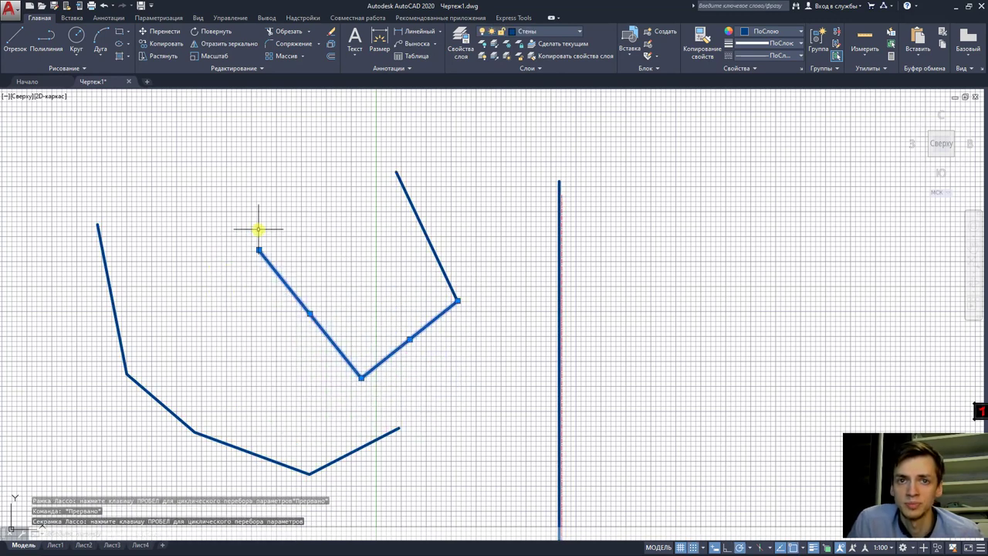
{"action": "key", "text": "Escape"}
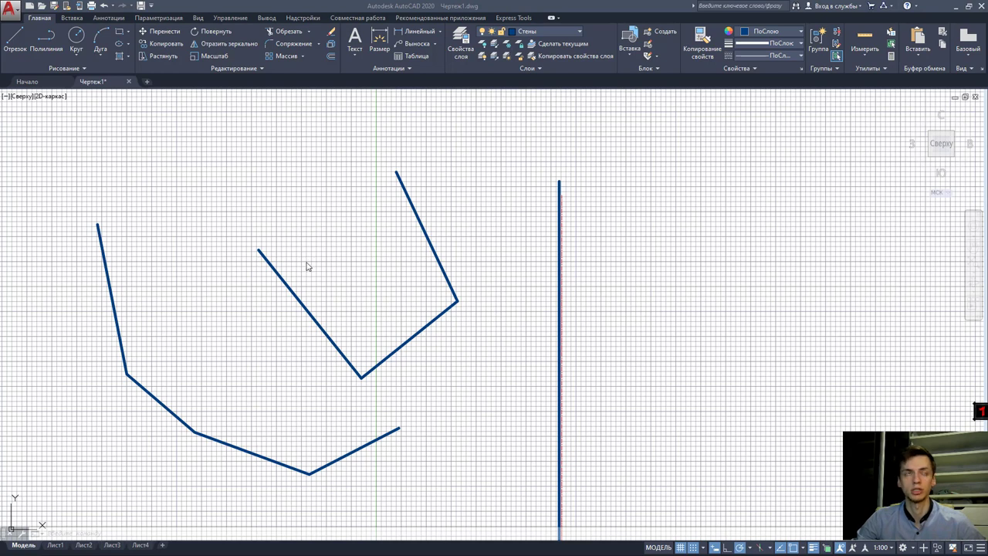
- Open the Save As Drawing (DWG) dialog for Чертеж1 from the application menu
{"action": "left_click", "coordinate": [11, 11]}
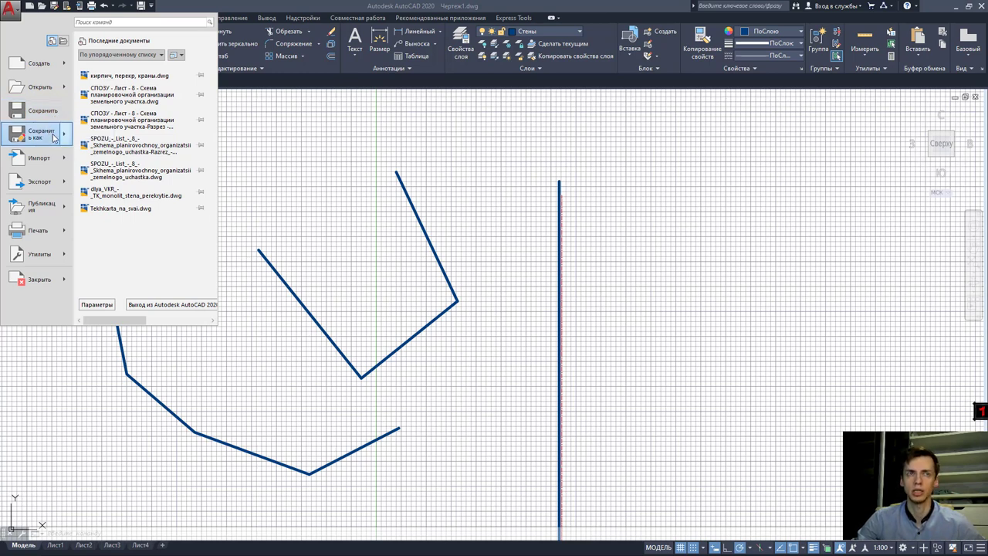
{"action": "mouse_move", "coordinate": [35, 134]}
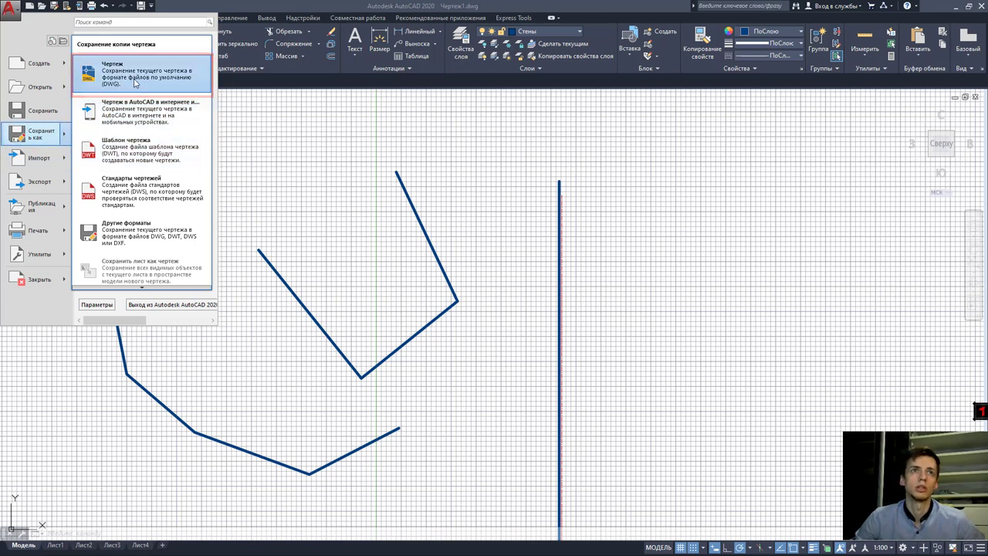
{"action": "left_click", "coordinate": [136, 84]}
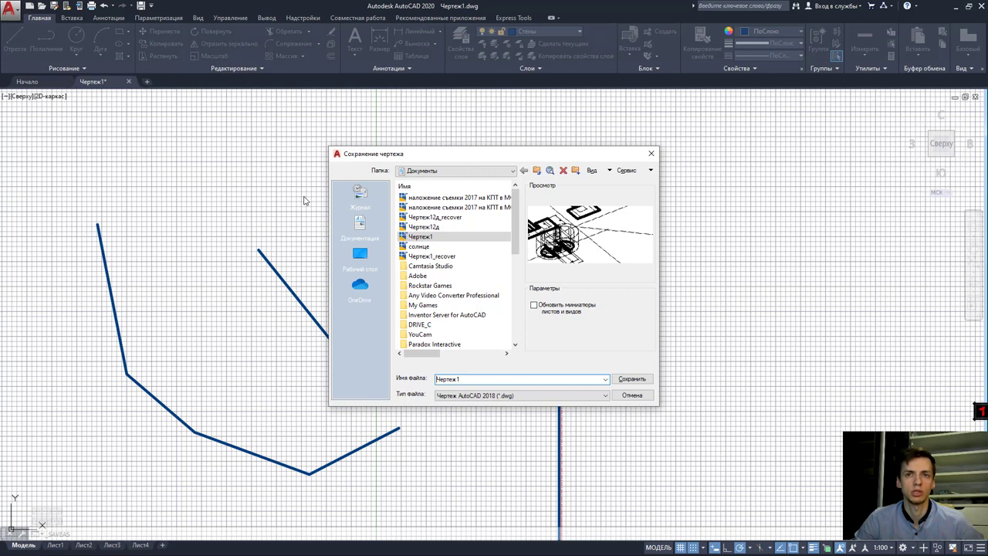
- Choose AutoCAD 2013/LT 2013 Drawing (*.dwg) as the file type, then cancel without saving
{"action": "left_click", "coordinate": [485, 396]}
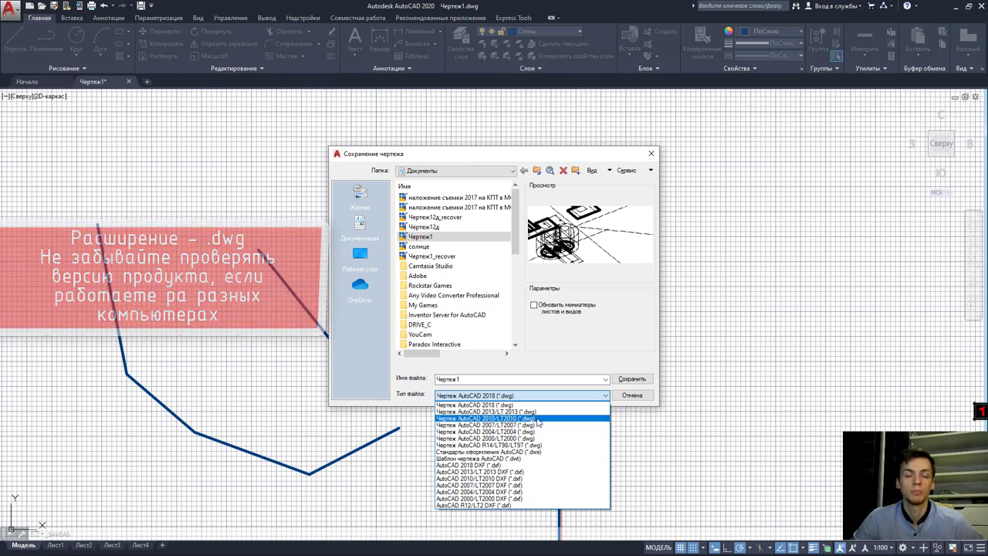
{"action": "left_click", "coordinate": [499, 412]}
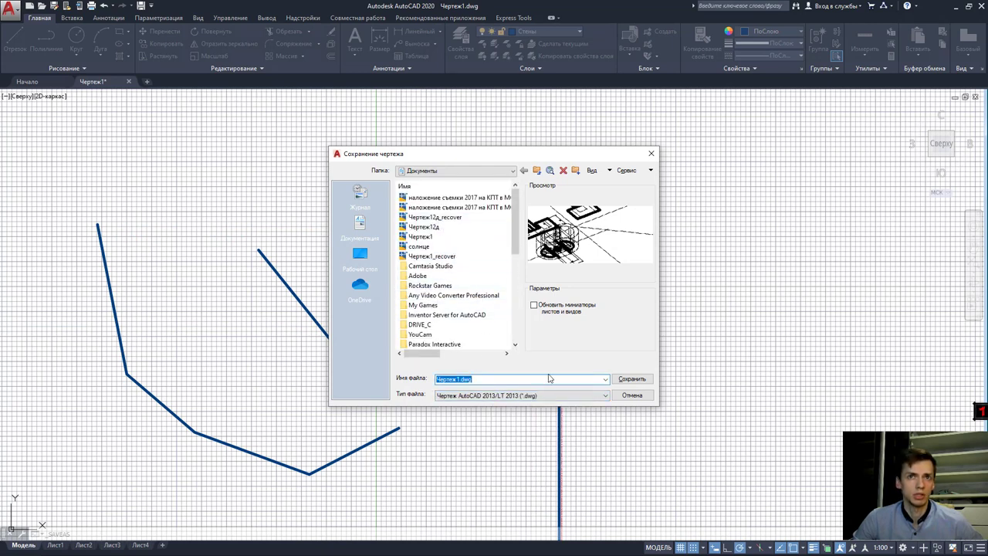
{"action": "left_click", "coordinate": [633, 396]}
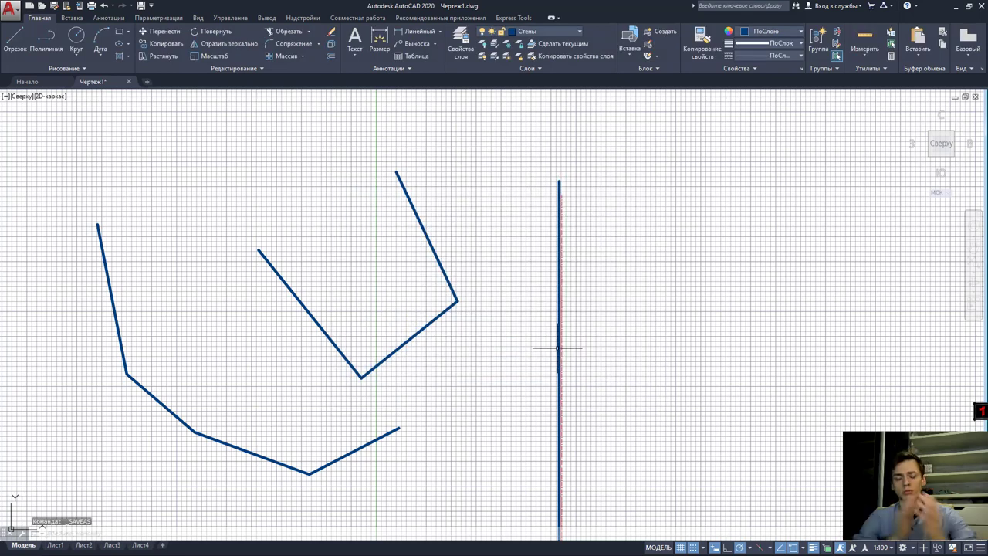